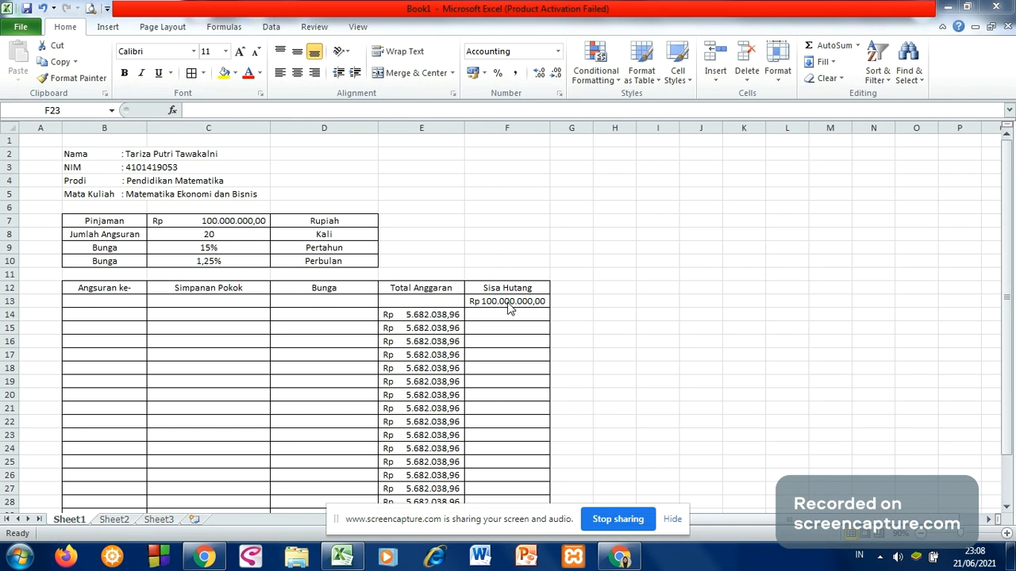
Clear the contents of the installment table in B13:F32 and the monthly interest rate in C10.
left_click_drag(104, 302, 489, 166)
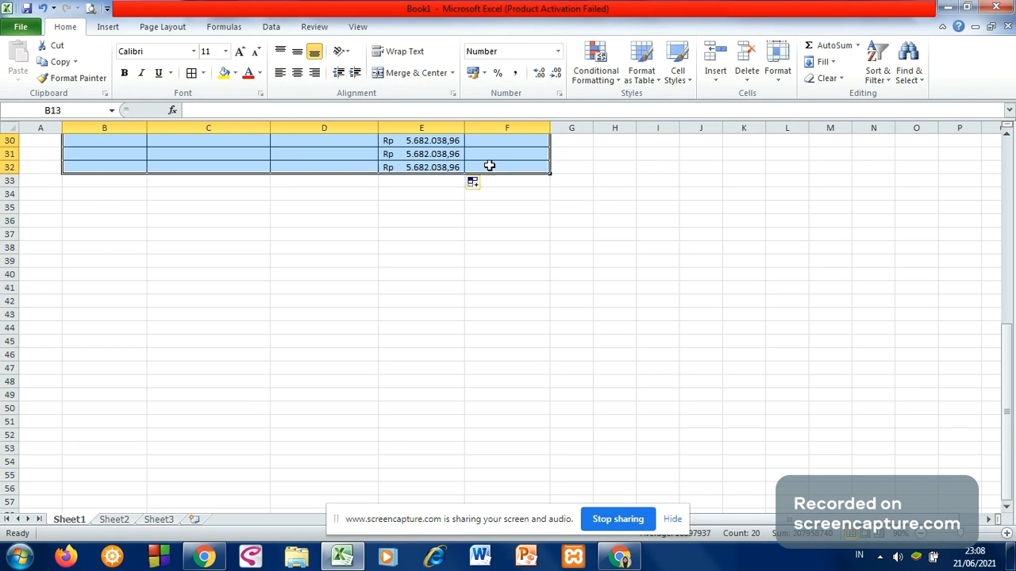
scroll(489, 165, "up", 10)
left_click(743, 341)
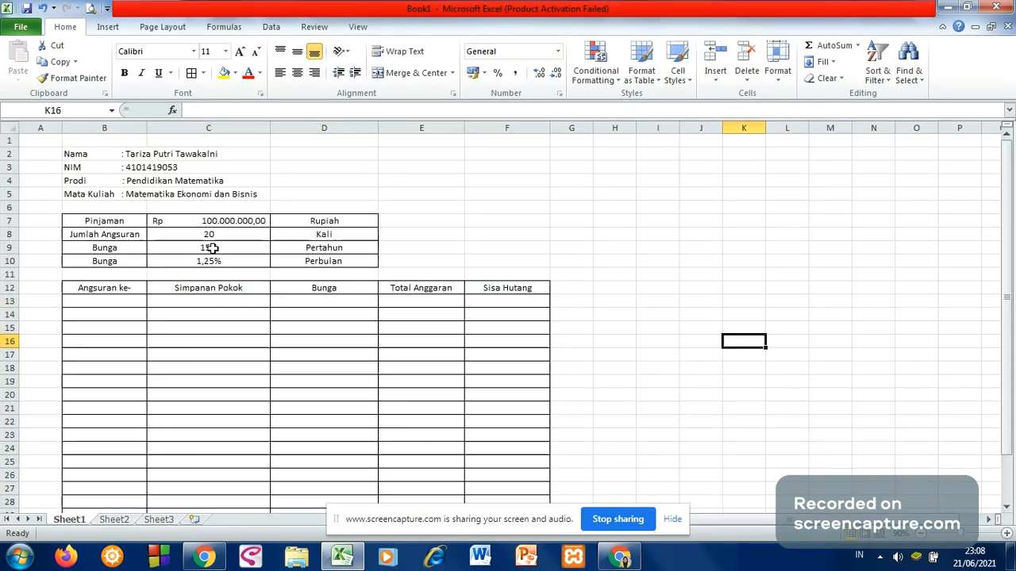
left_click(211, 260)
key("Delete")
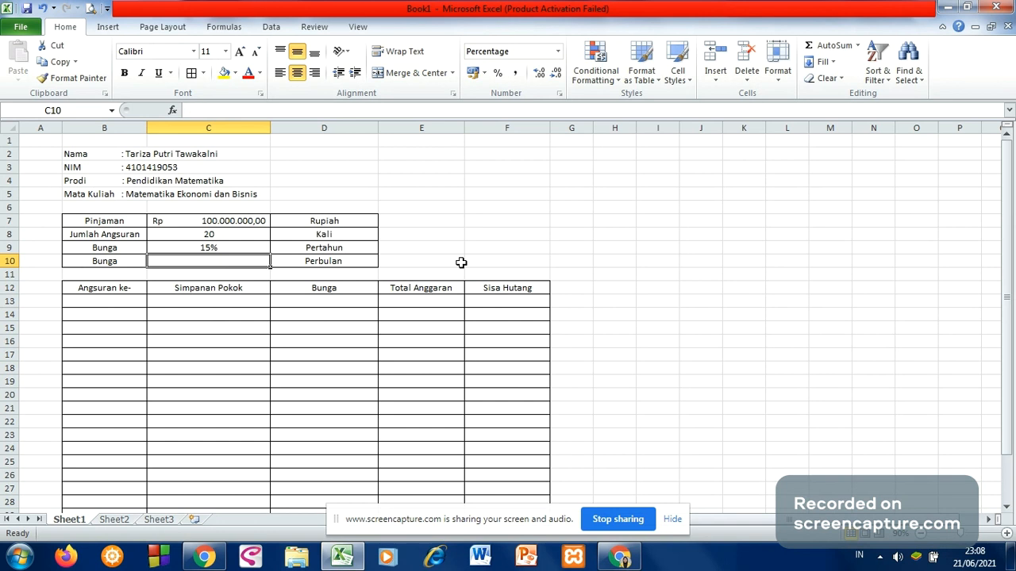
left_click(461, 262)
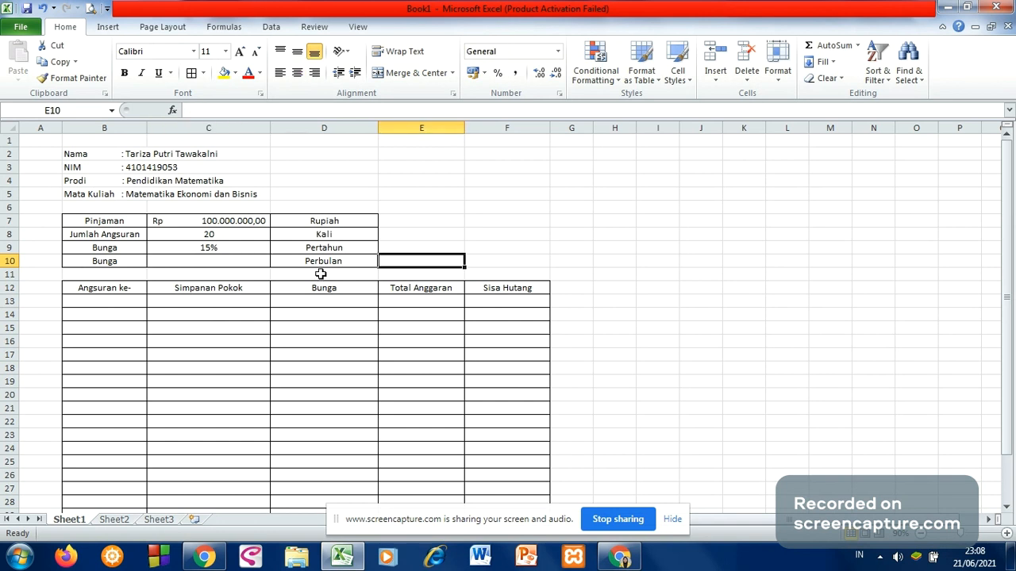
Calculate the monthly interest rate in C10 with the formula =C9/12.
left_click(255, 263)
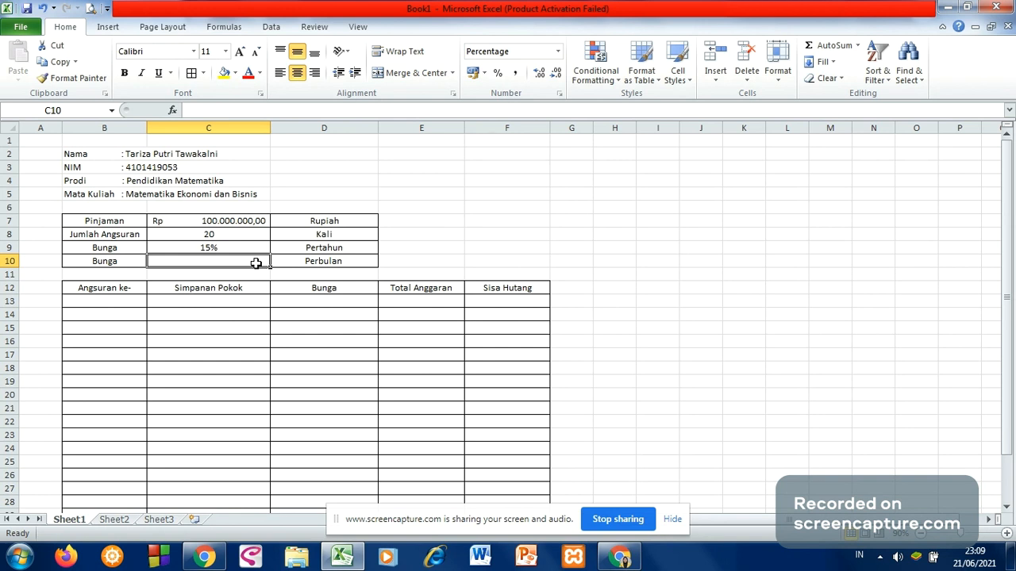
type("=")
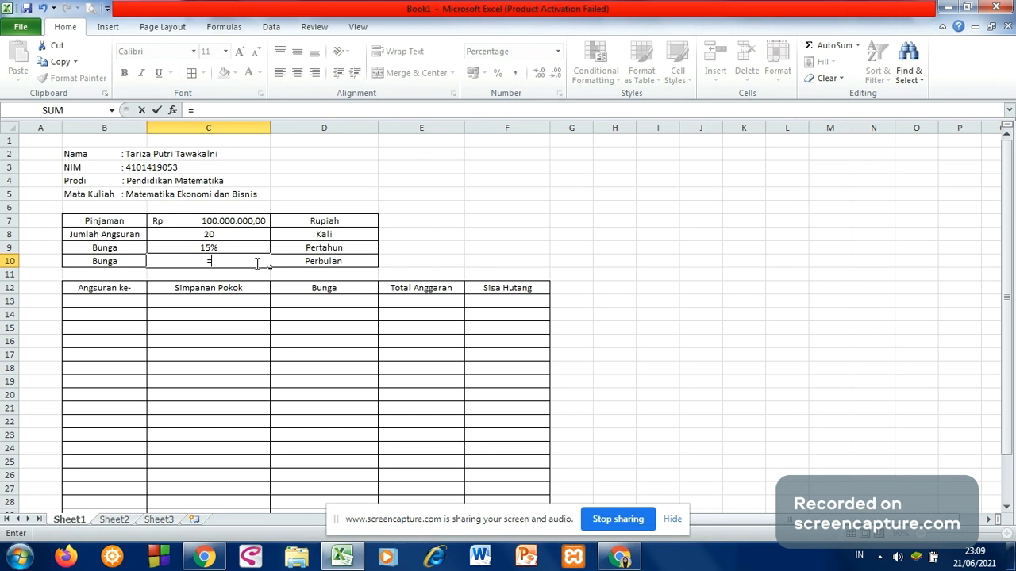
left_click(233, 248)
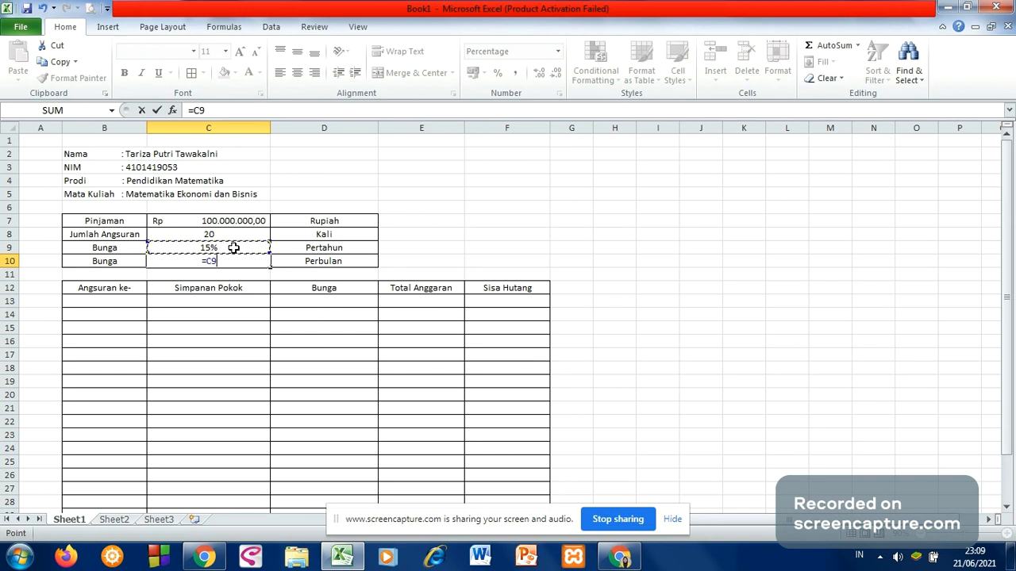
type("/12")
key("Return")
left_click(231, 264)
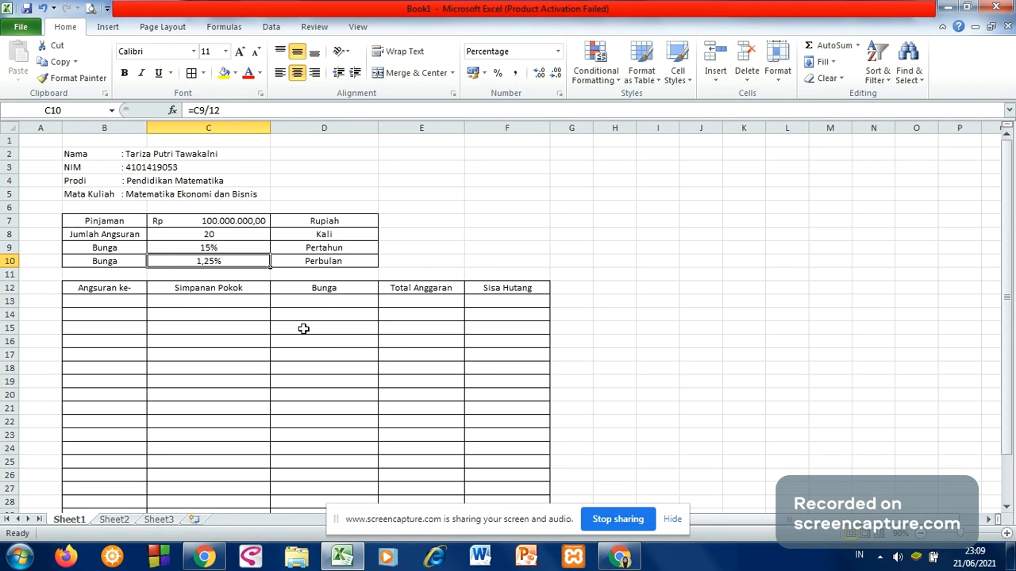
Enter 100000000 as the opening Sisa Hutang balance in F13.
left_click_drag(1003, 287, 1009, 326)
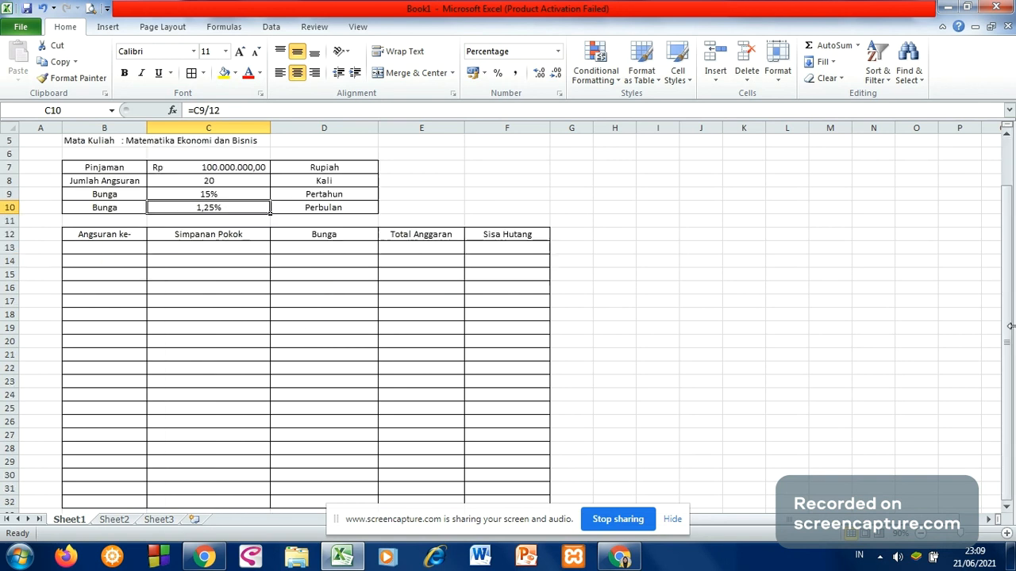
left_click_drag(1006, 287, 1007, 274)
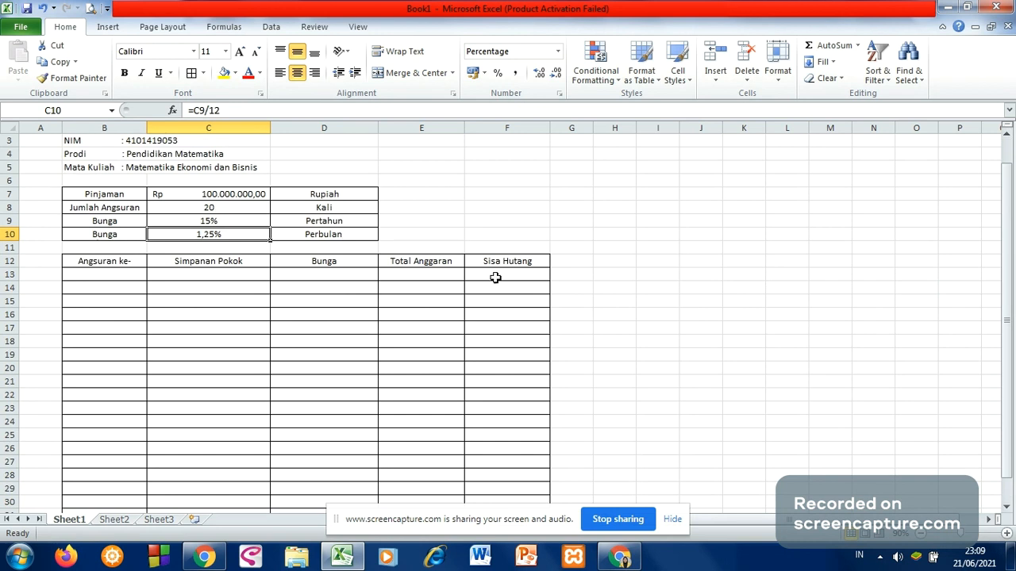
left_click(494, 278)
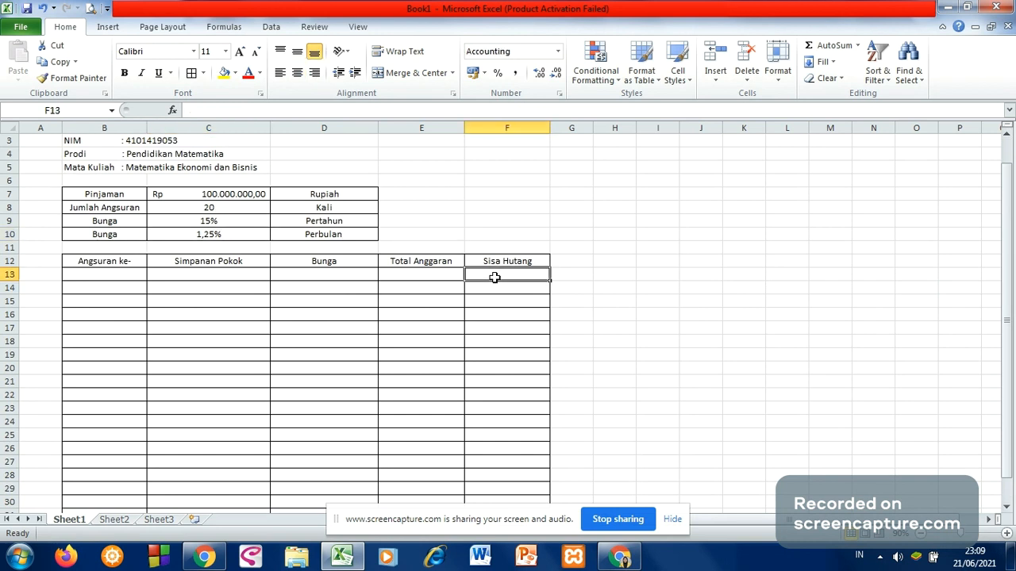
type("10")
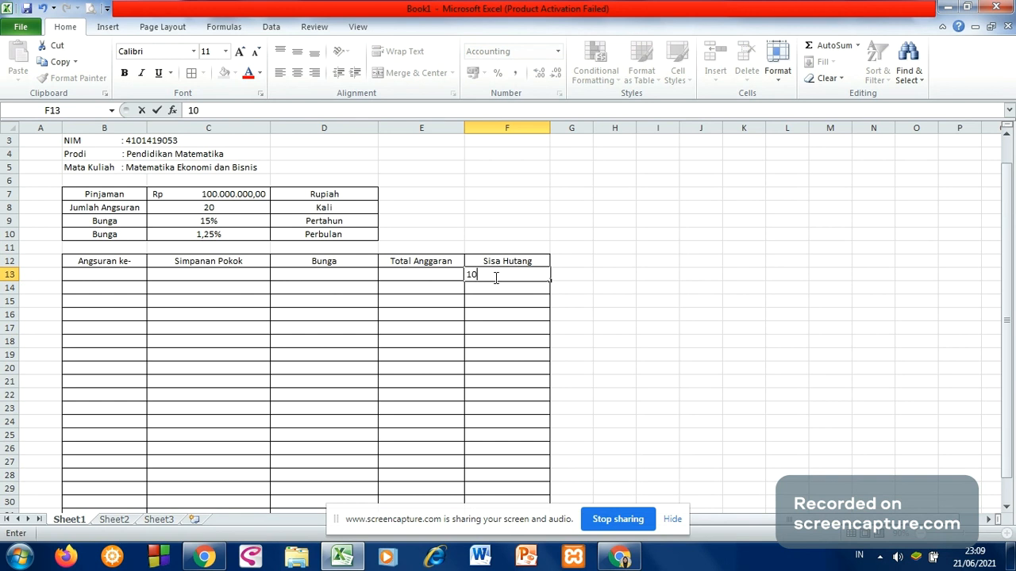
type("0.0")
type("00.0")
type("00000")
key("Return")
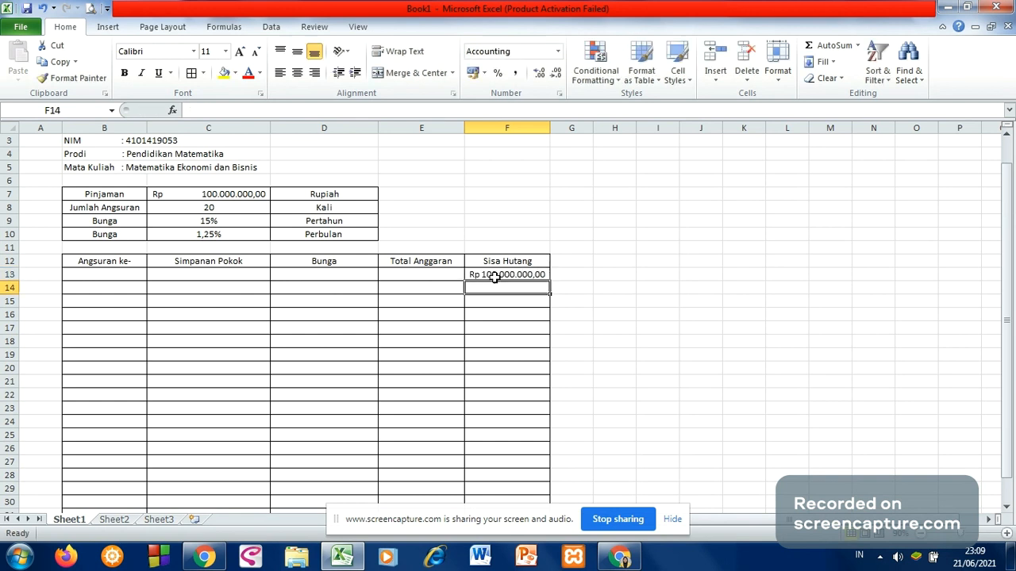
left_click(598, 305)
Apply the Accounting number format to the Sisa Hutang cells F13:F32.
left_click(526, 272)
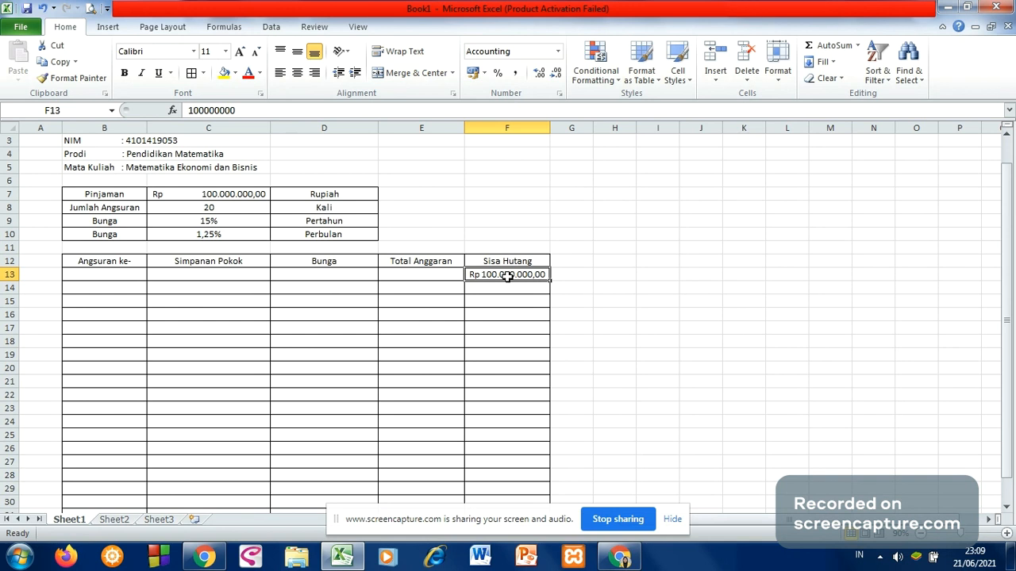
left_click_drag(507, 274, 492, 487)
scroll(498, 458, "down", 1)
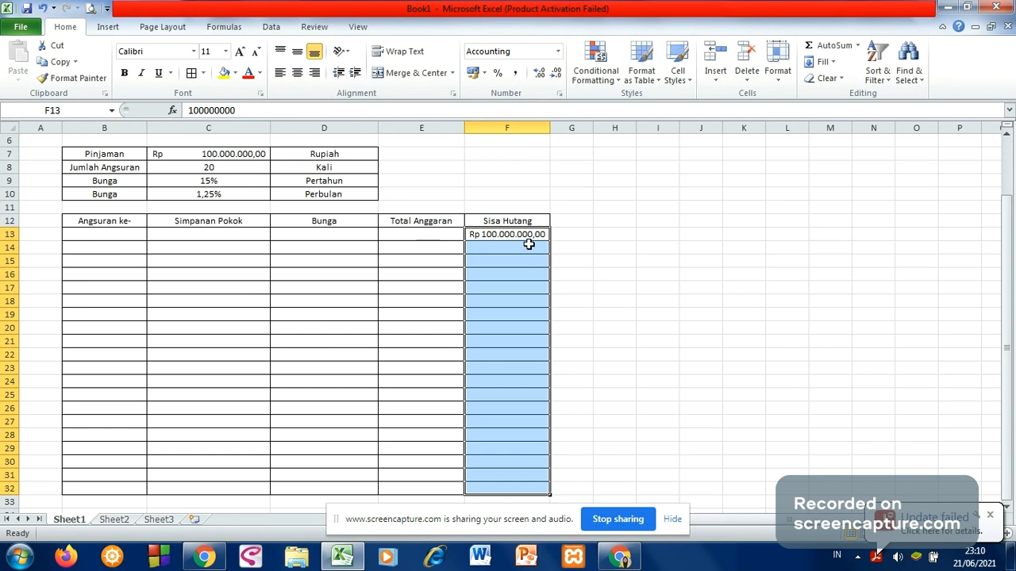
left_click(991, 518)
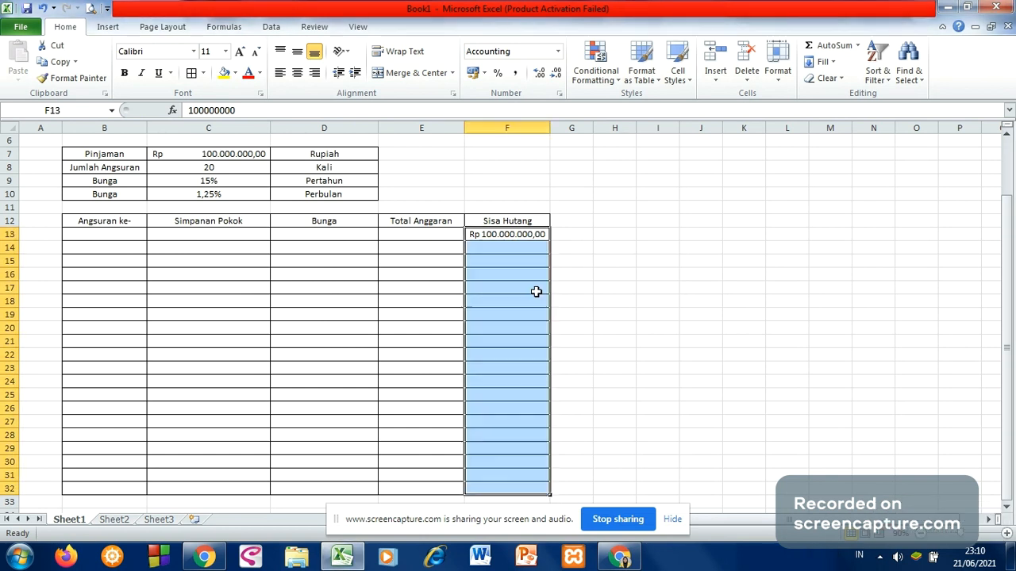
left_click(558, 53)
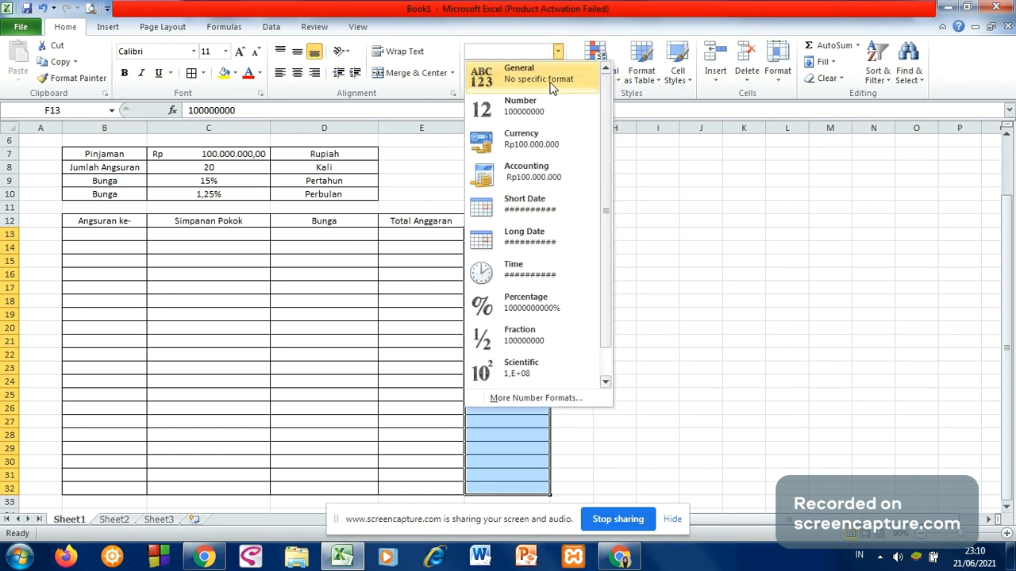
left_click(532, 179)
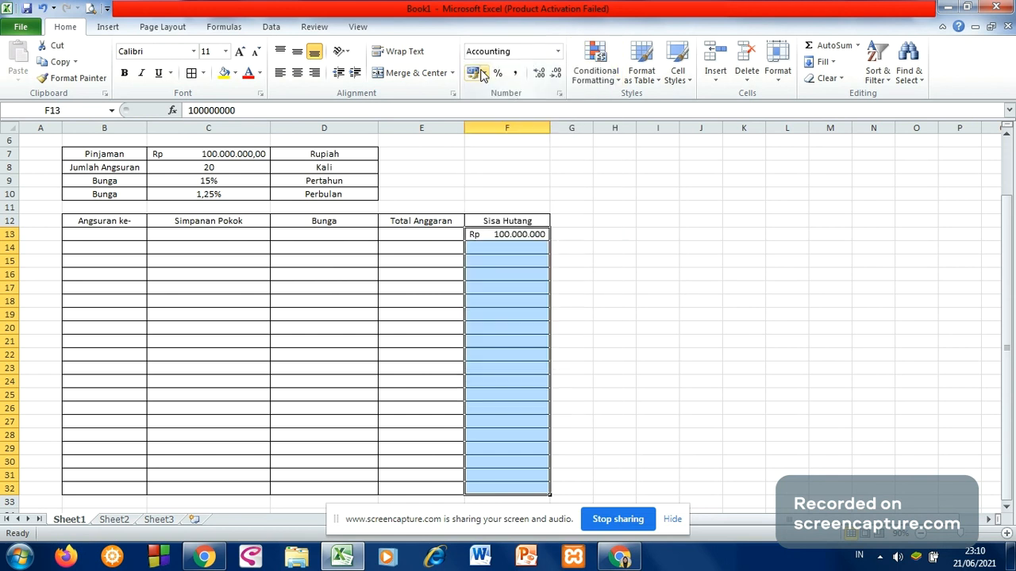
left_click(483, 74)
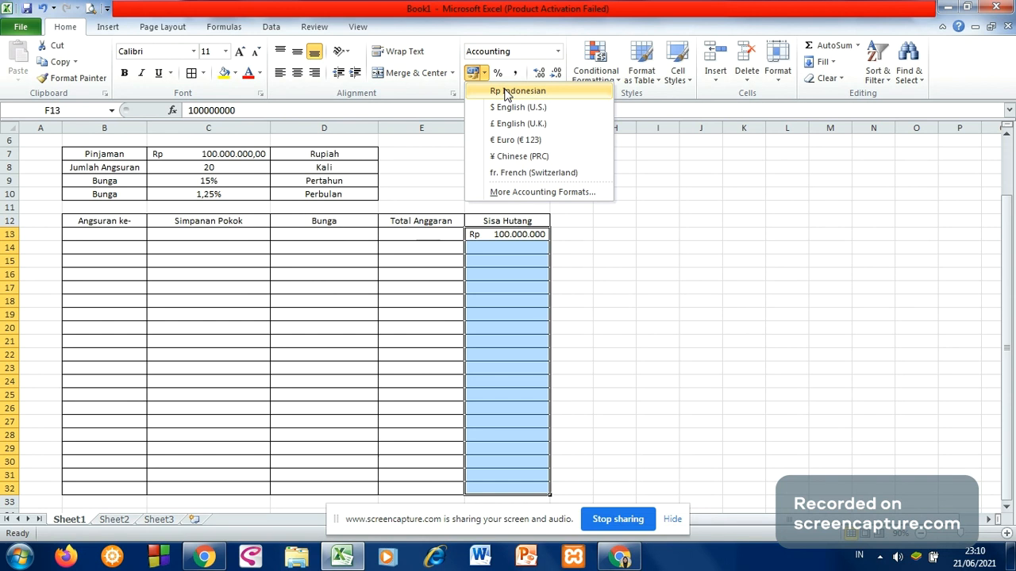
left_click(524, 239)
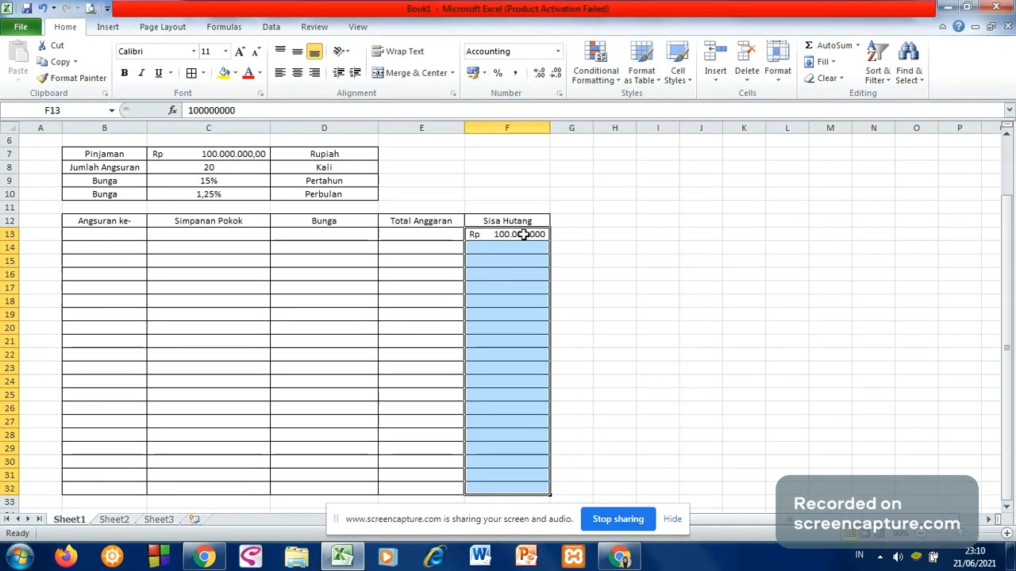
left_click(522, 236)
Write the annuity formula =(C7*C10)/(1-(1/(1+C10)^C8)) in the first Total Anggaran installment cell, E14.
left_click(427, 247)
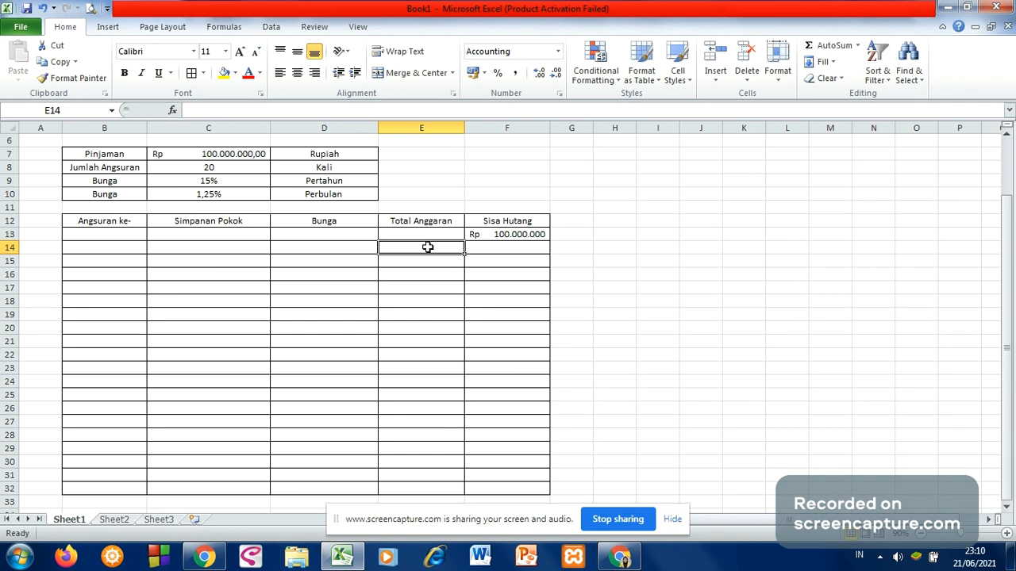
type("=(")
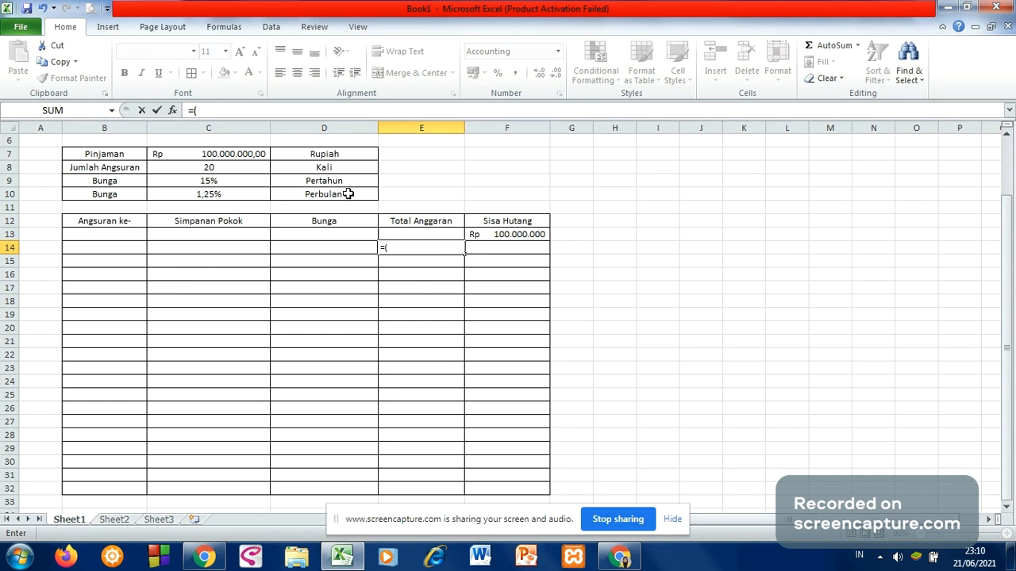
left_click(261, 154)
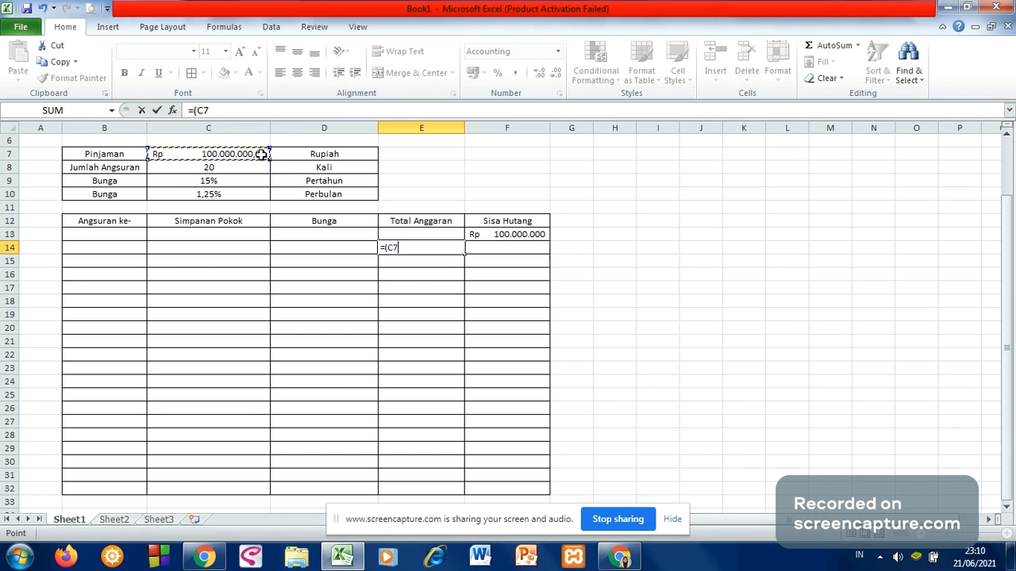
type("*")
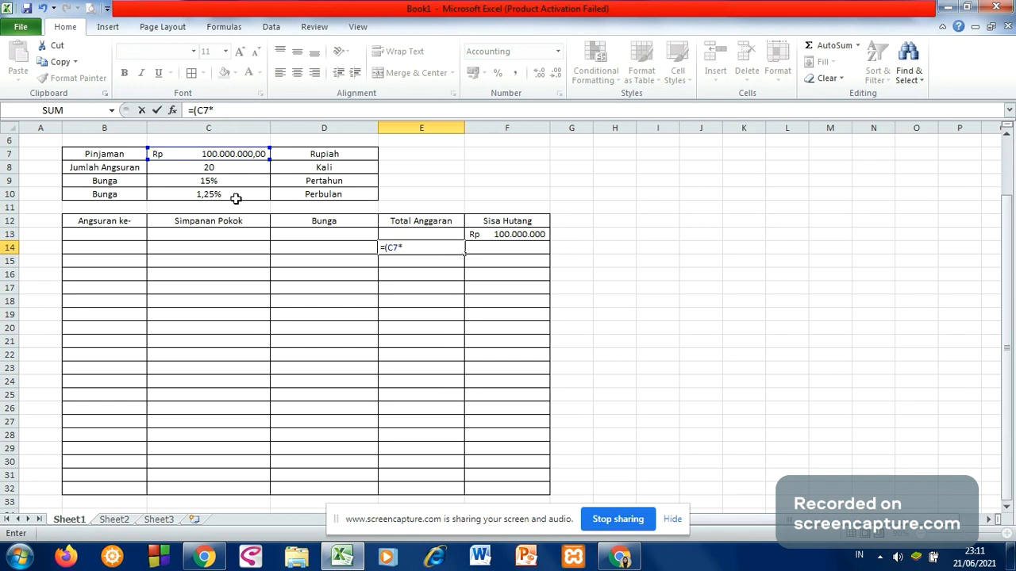
left_click(235, 199)
type(")")
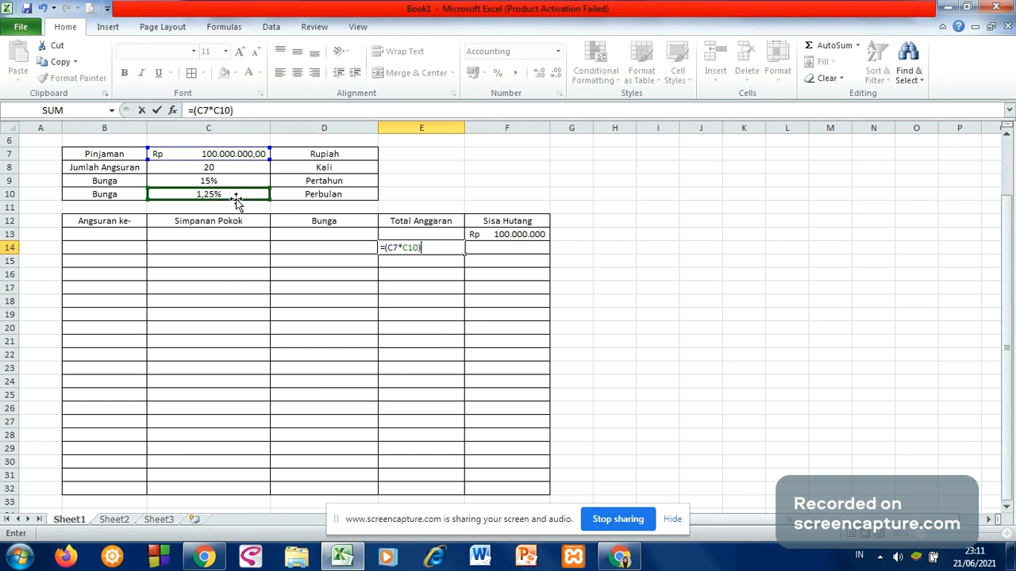
type("/(")
key("BackSpace")
type("1-(1/(1+")
left_click(243, 196)
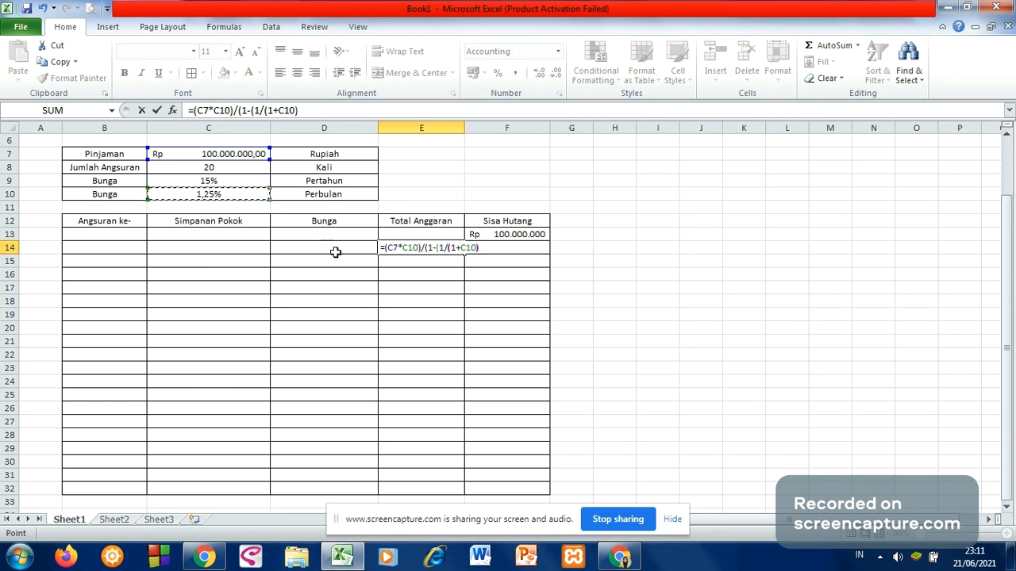
type("^")
left_click(232, 169)
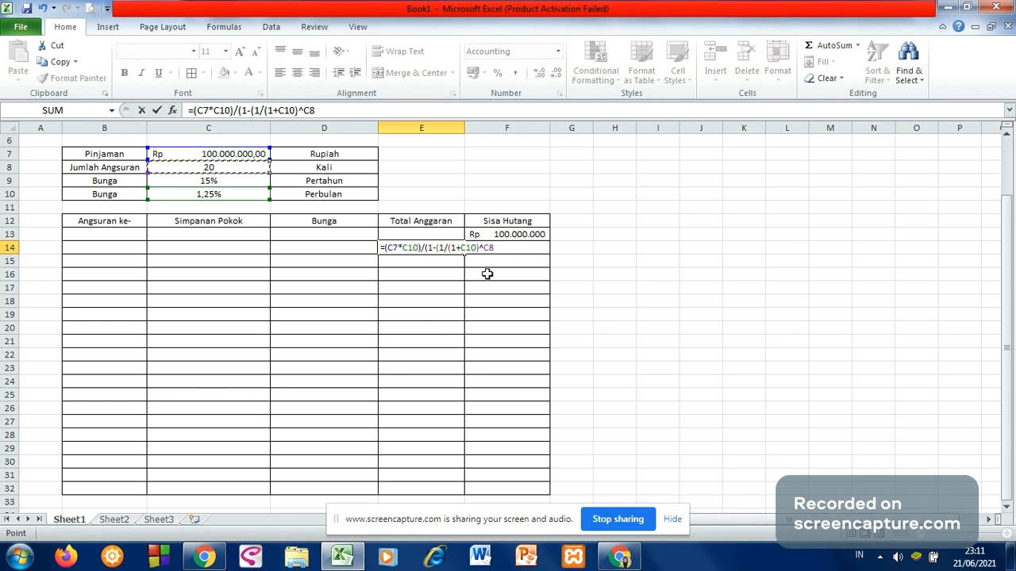
type(")")
Make every reference in the E14 formula absolute, giving =($C$7*$C$10)/(1-(1/(1+$C$10)^$C$8)), and commit it.
left_click(387, 248)
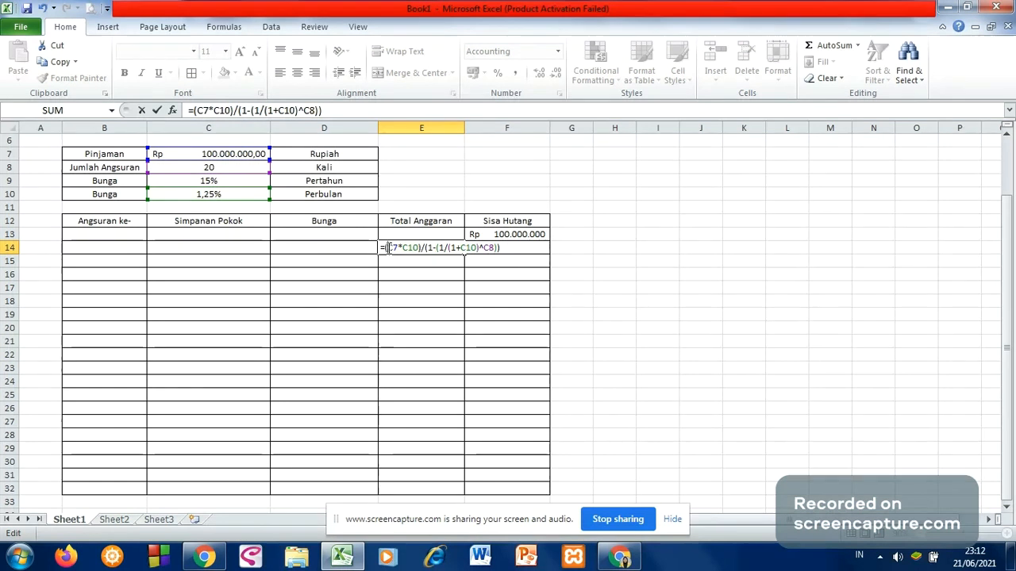
type("$")
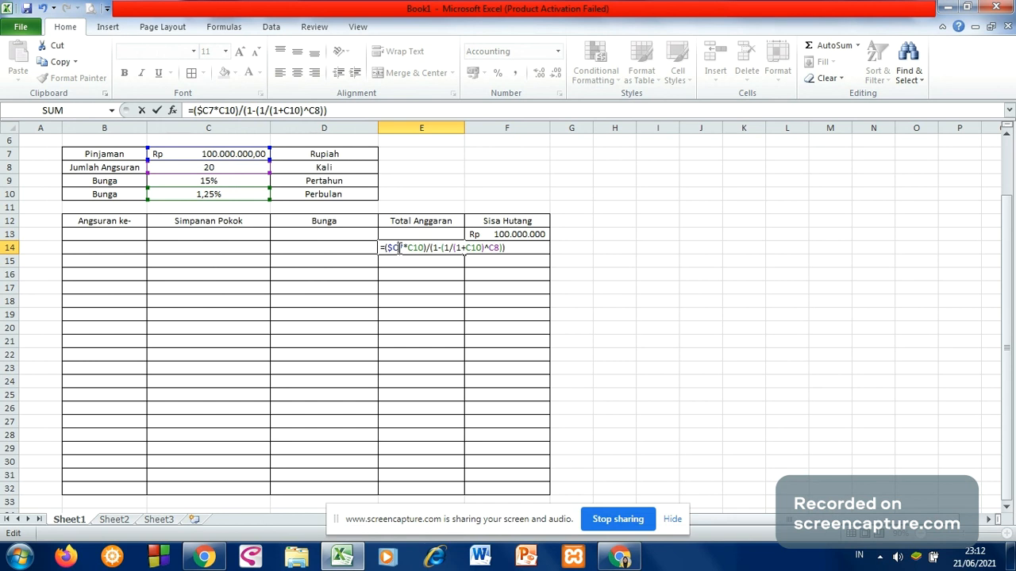
type("$")
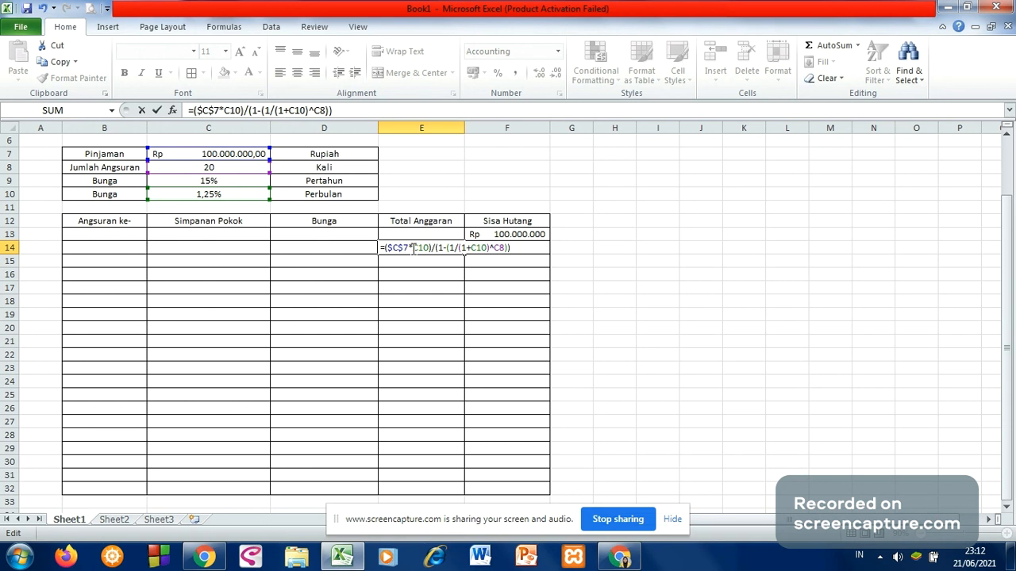
left_click(413, 248)
type("$")
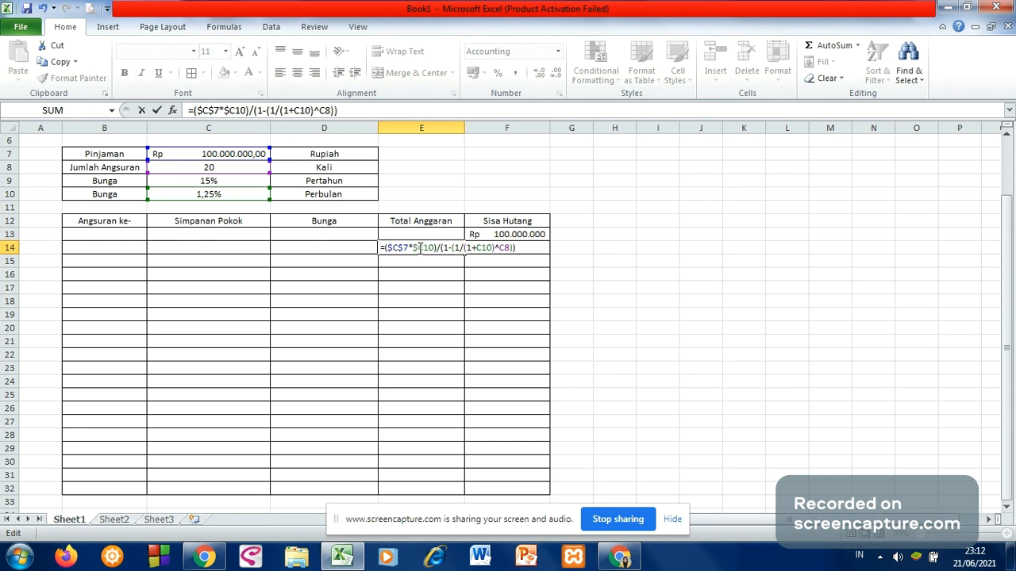
left_click(425, 248)
type("$")
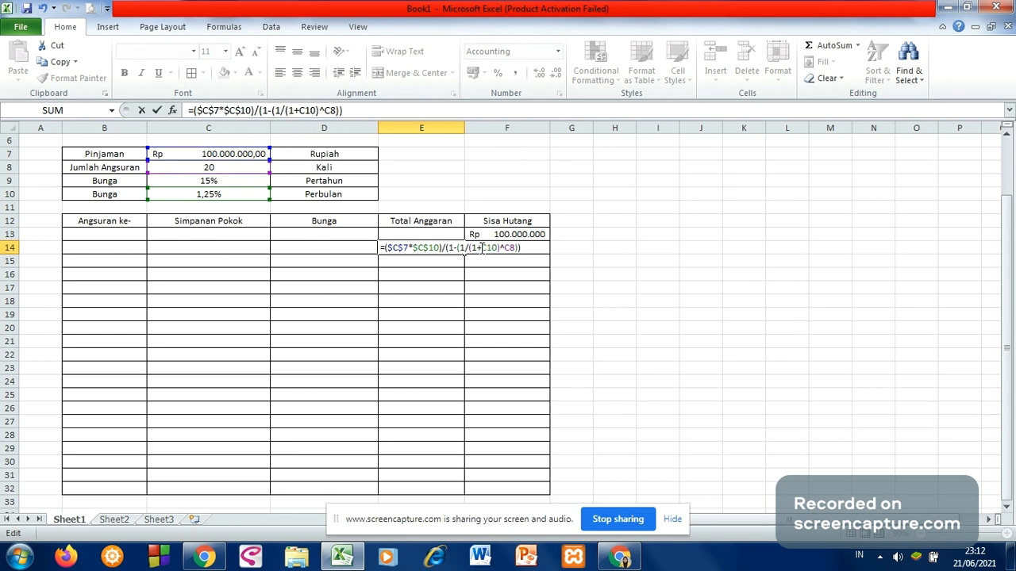
left_click(482, 248)
type("$")
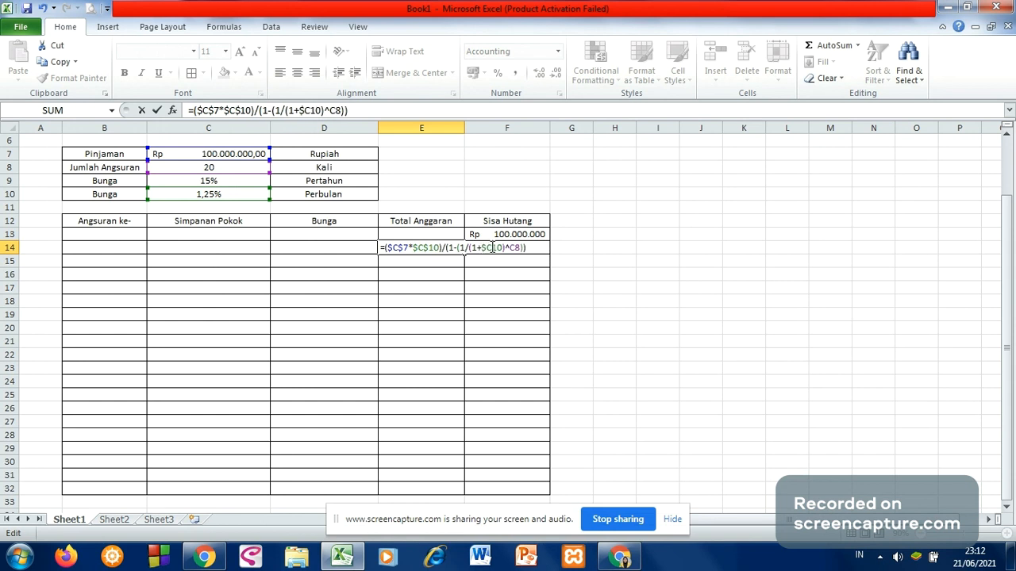
left_click(492, 247)
type("$")
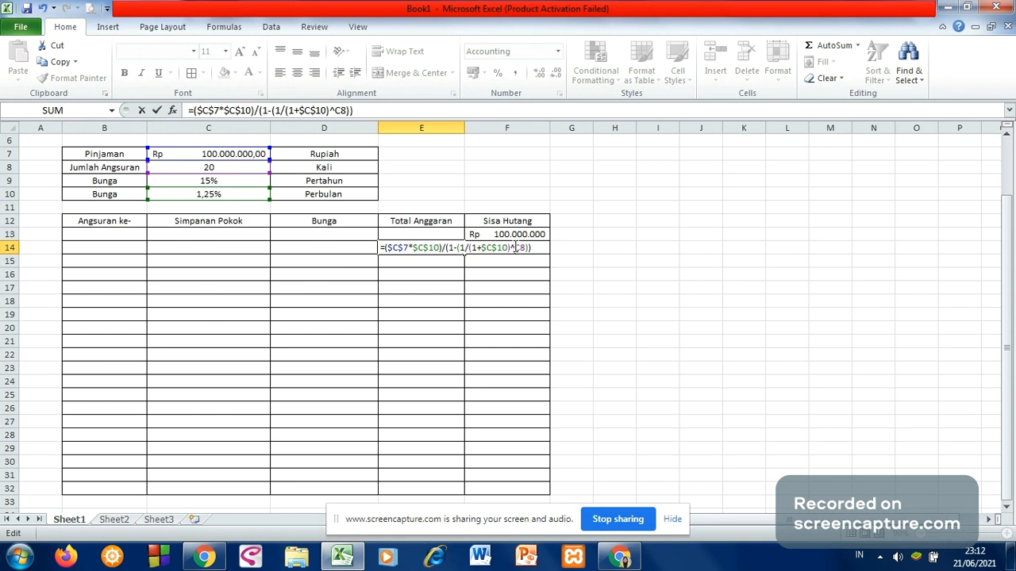
left_click(515, 248)
type("$")
left_click(527, 247)
type("$C$")
key("Return")
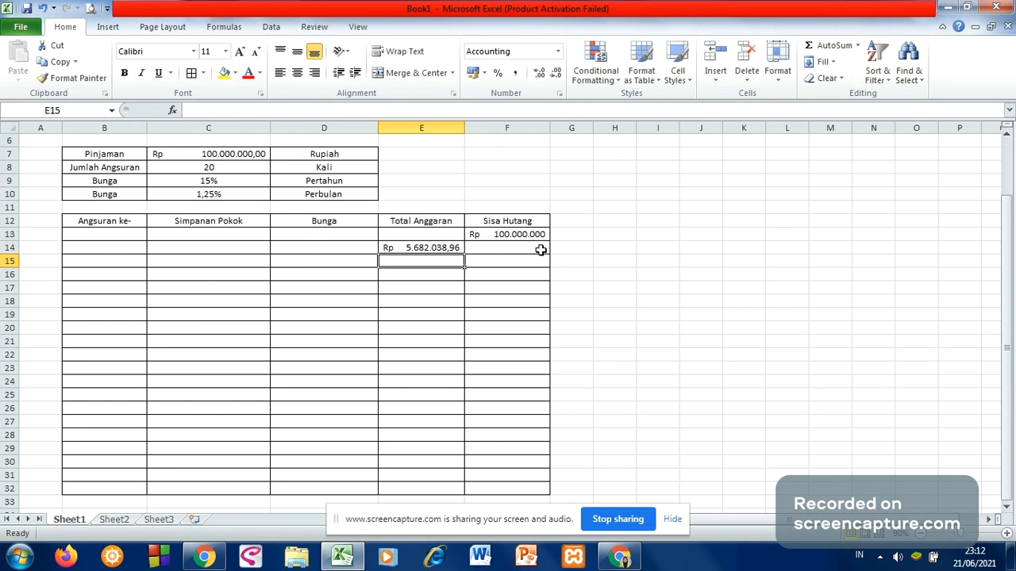
Fill the Total Anggaran formula from E14 down through E32.
left_click(446, 248)
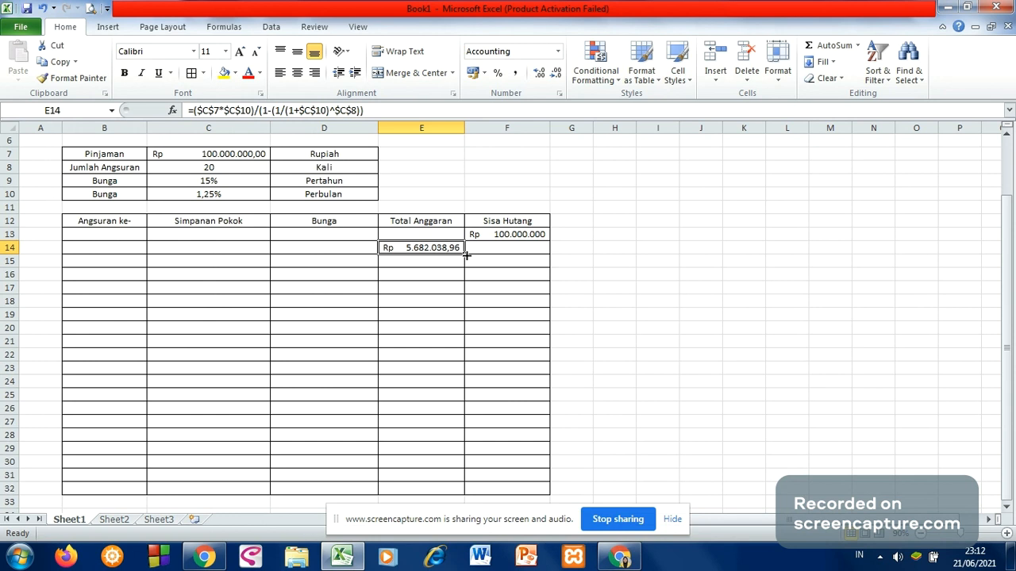
left_click_drag(466, 255, 477, 486)
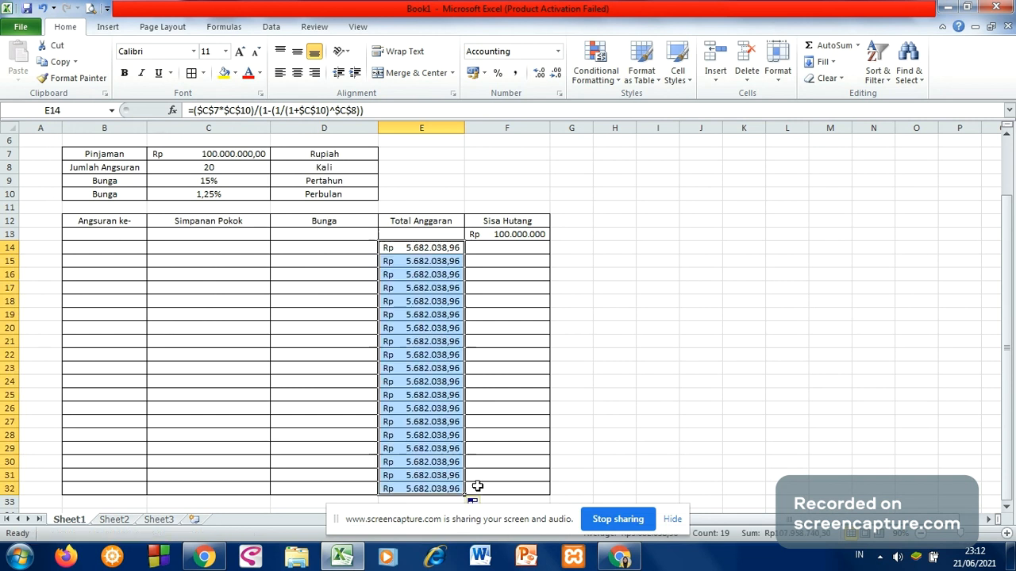
left_click(701, 394)
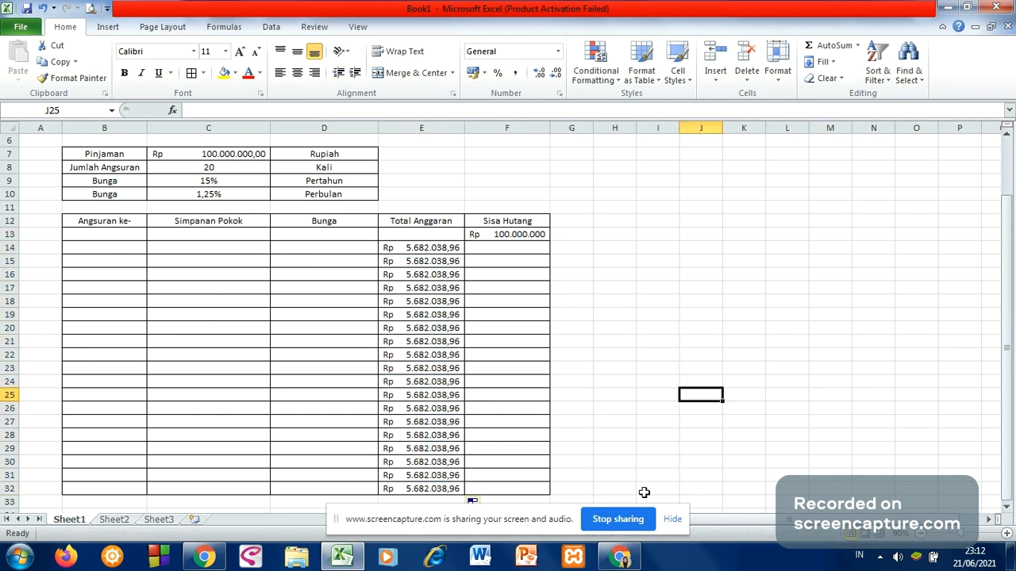
left_click(618, 344)
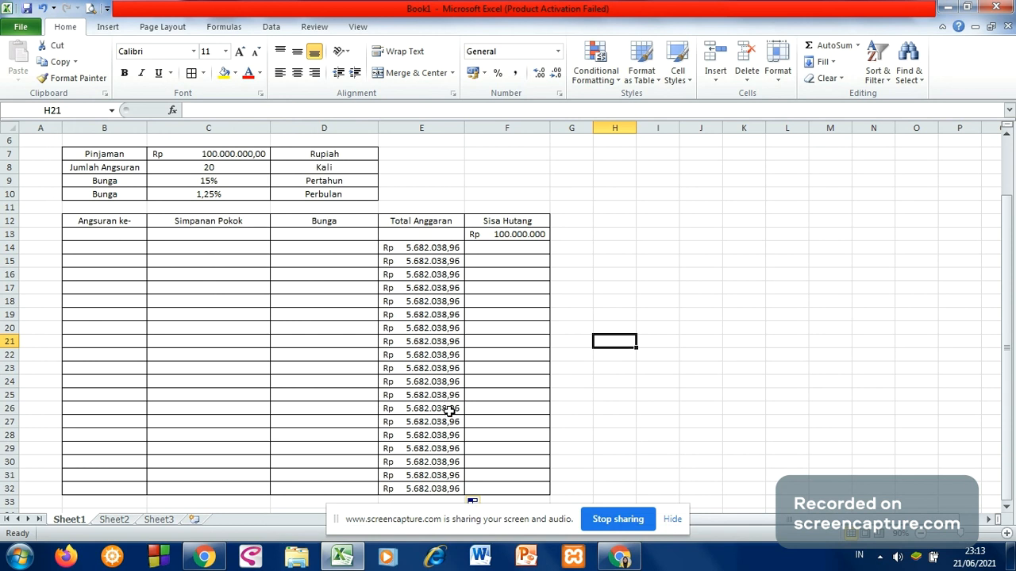
Enter the interest formula =F13*$C$10 in the first Bunga installment cell, D14, keeping the monthly rate reference absolute.
left_click(346, 250)
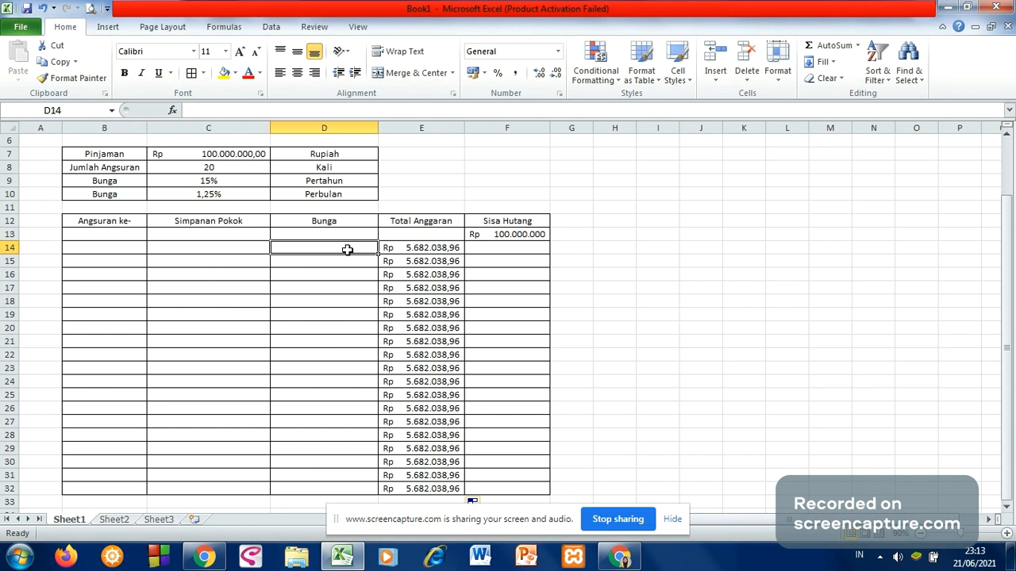
type("=")
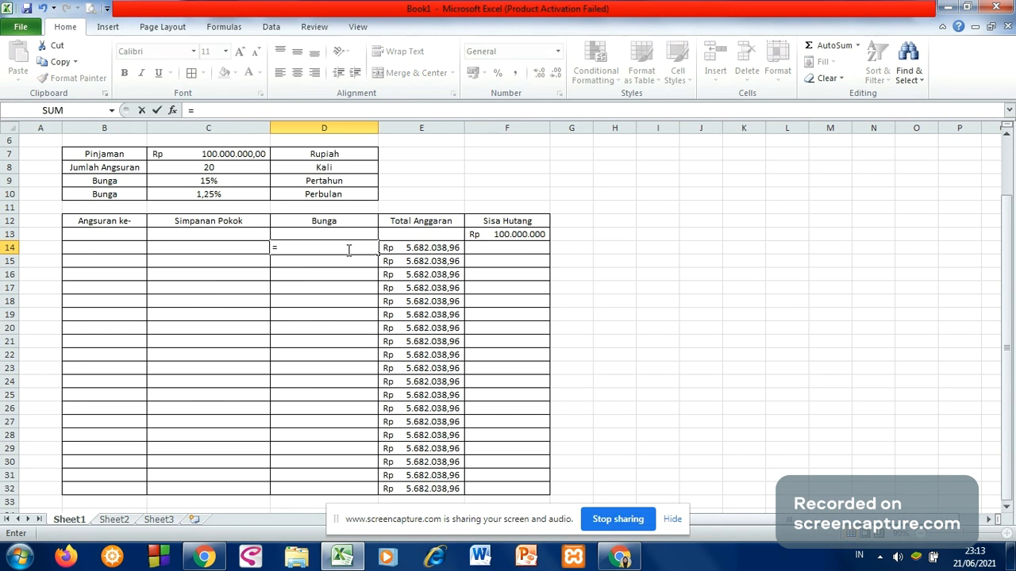
left_click(485, 235)
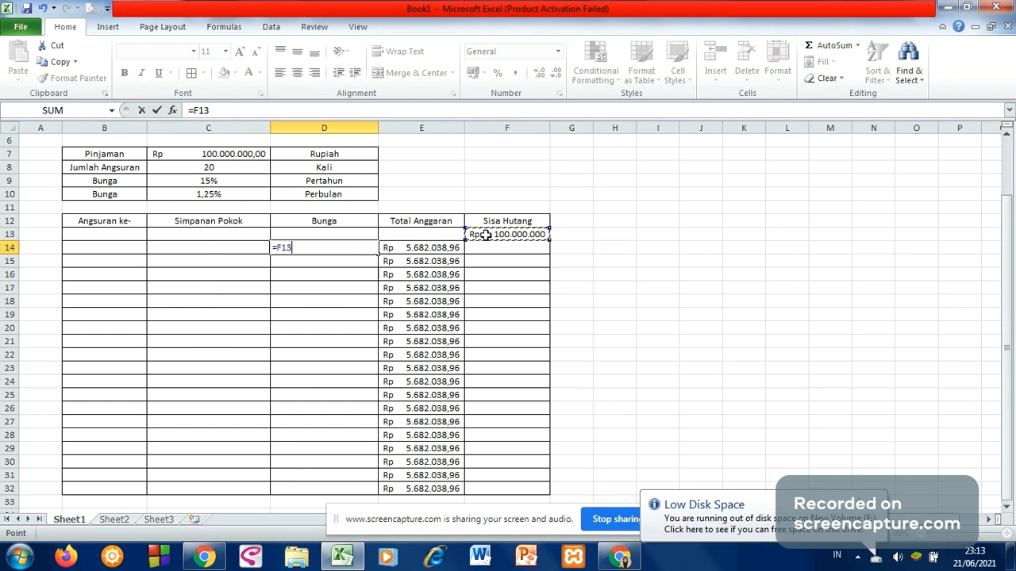
type("*")
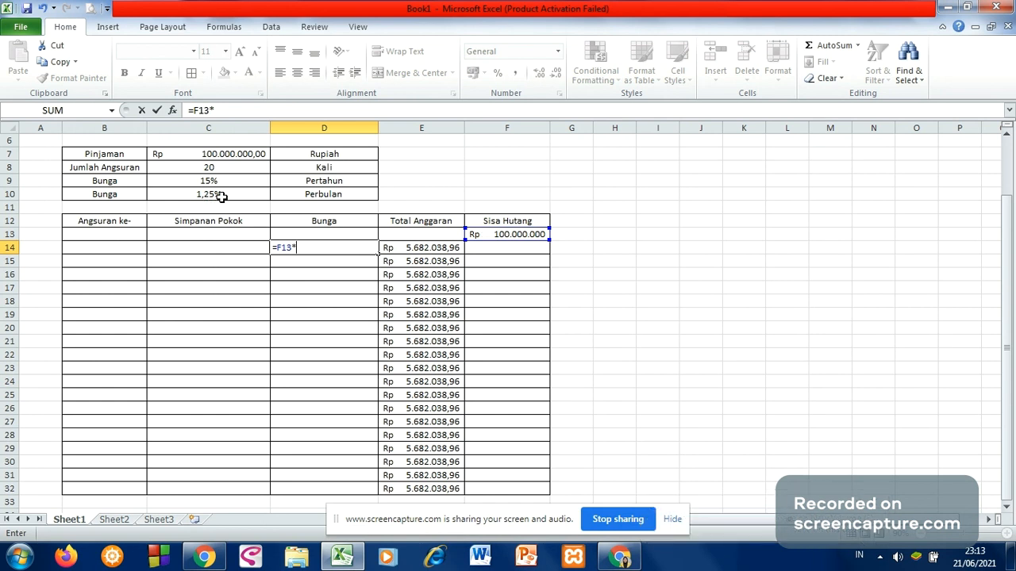
left_click(221, 197)
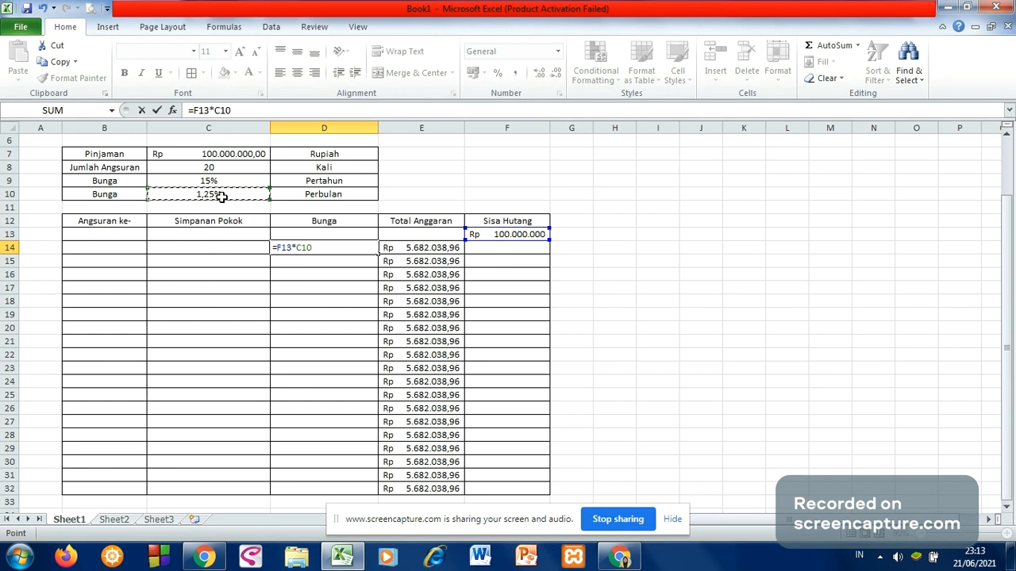
left_click(304, 250)
type("$")
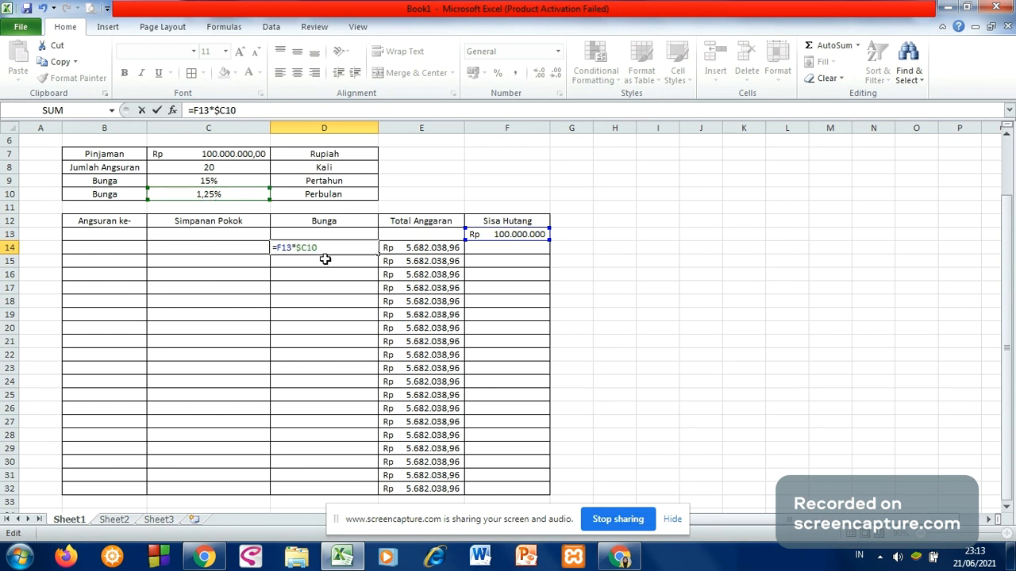
key("Right")
type("$")
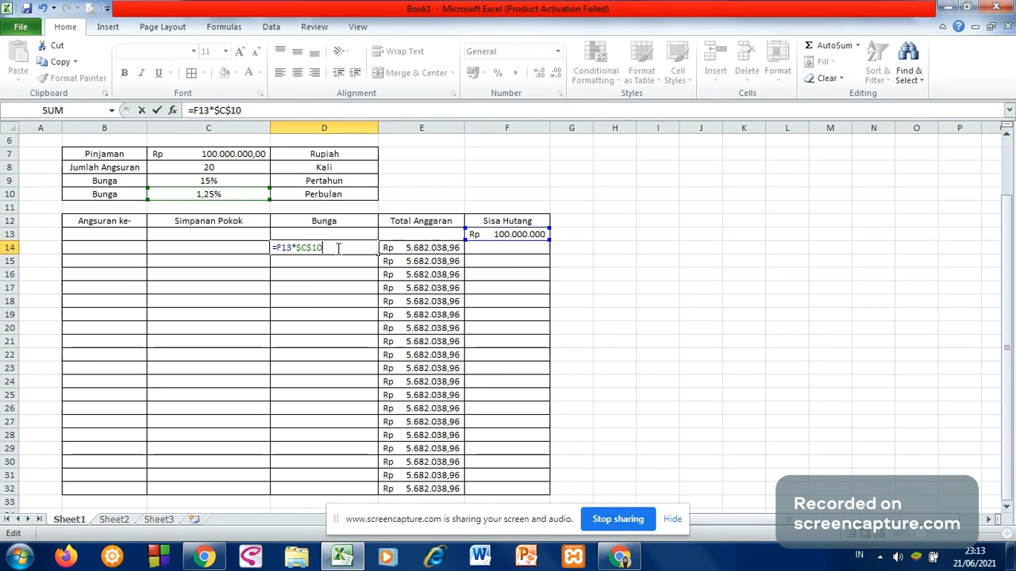
key("Return")
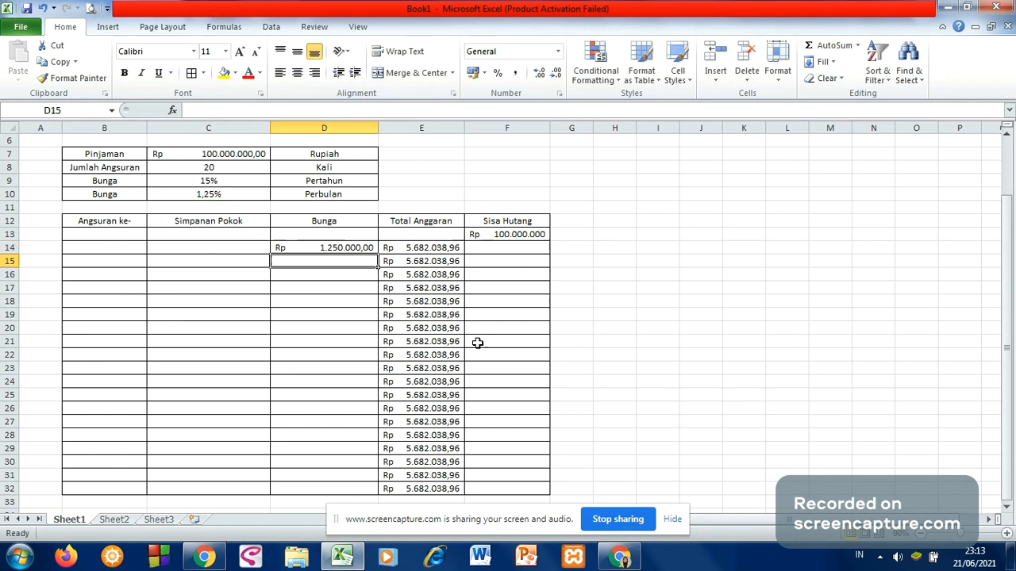
Fill the Bunga formula from D14 down through D32.
left_click(326, 247)
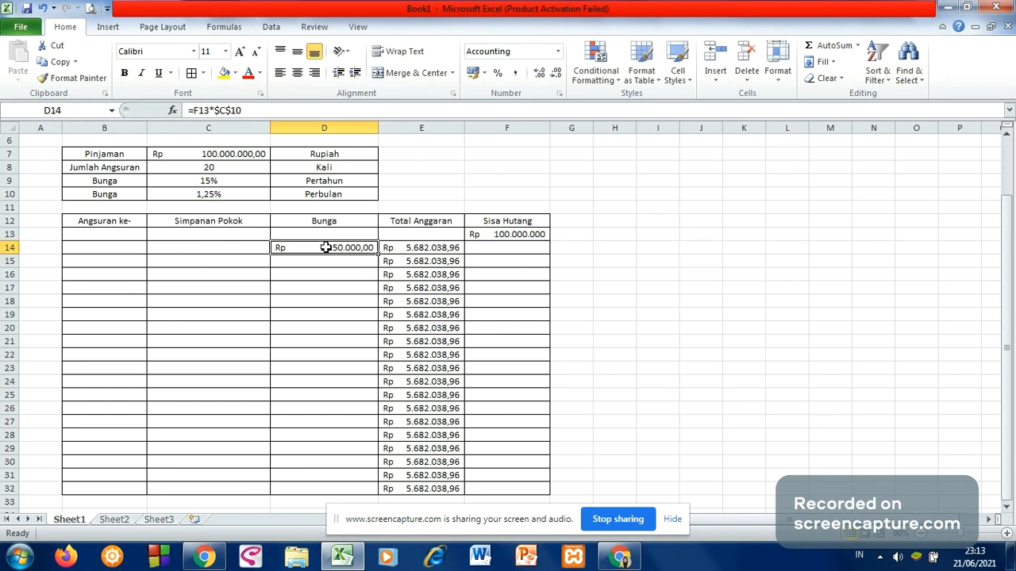
left_click_drag(378, 254, 355, 492)
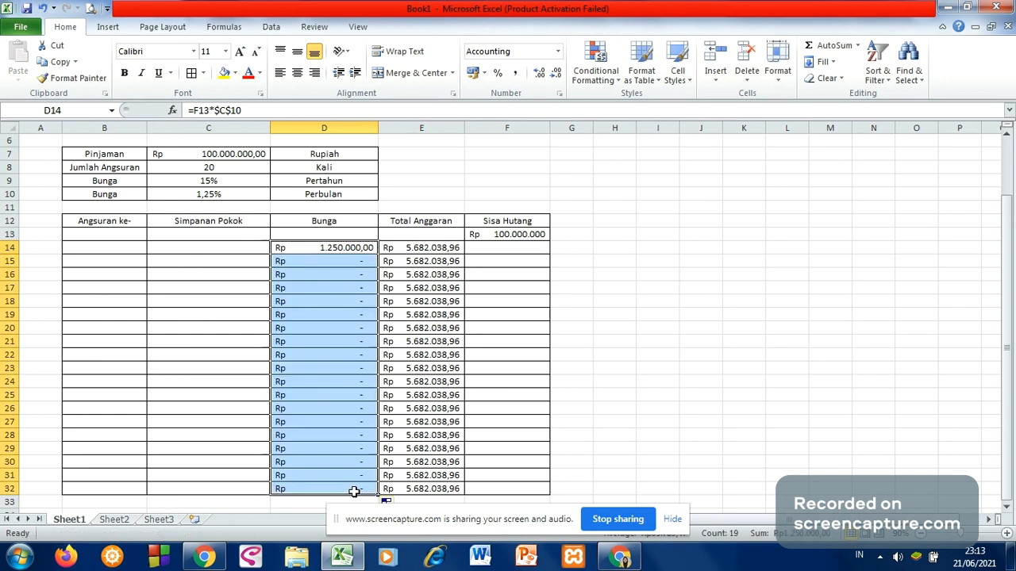
left_click(623, 334)
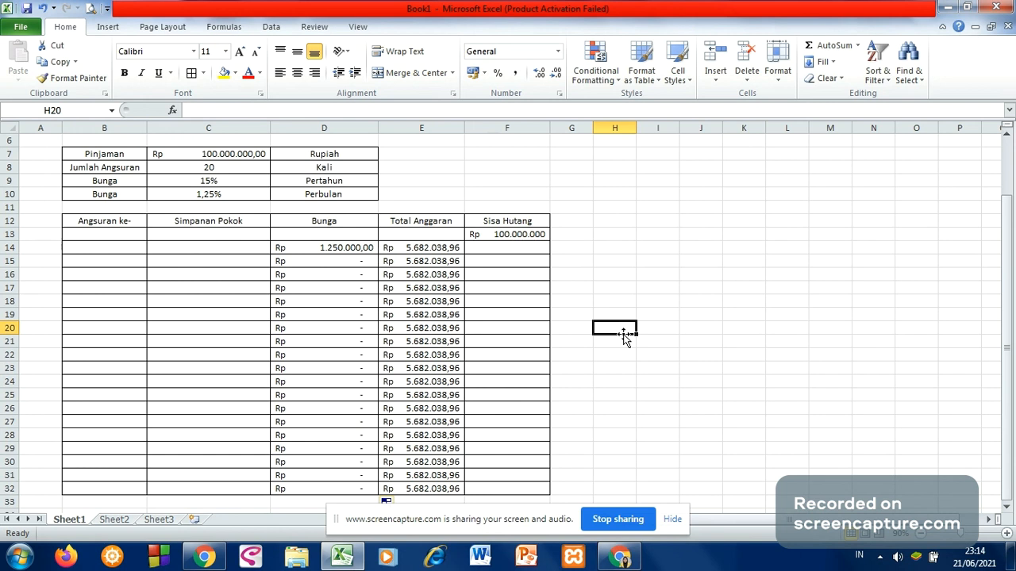
Enter the principal formula =E14-D14 in the first Simpanan Pokok installment cell, C14.
left_click(246, 250)
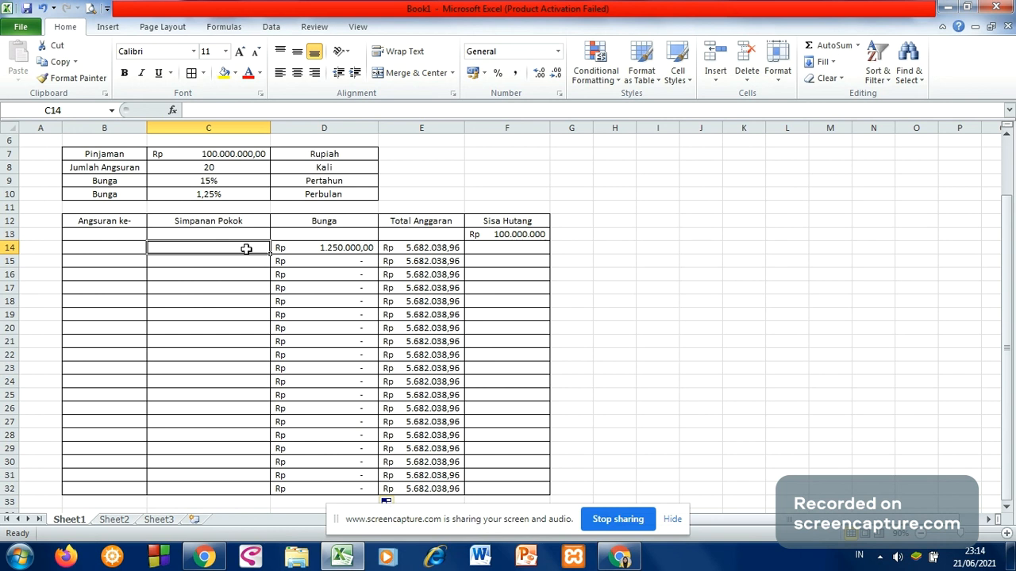
type("=")
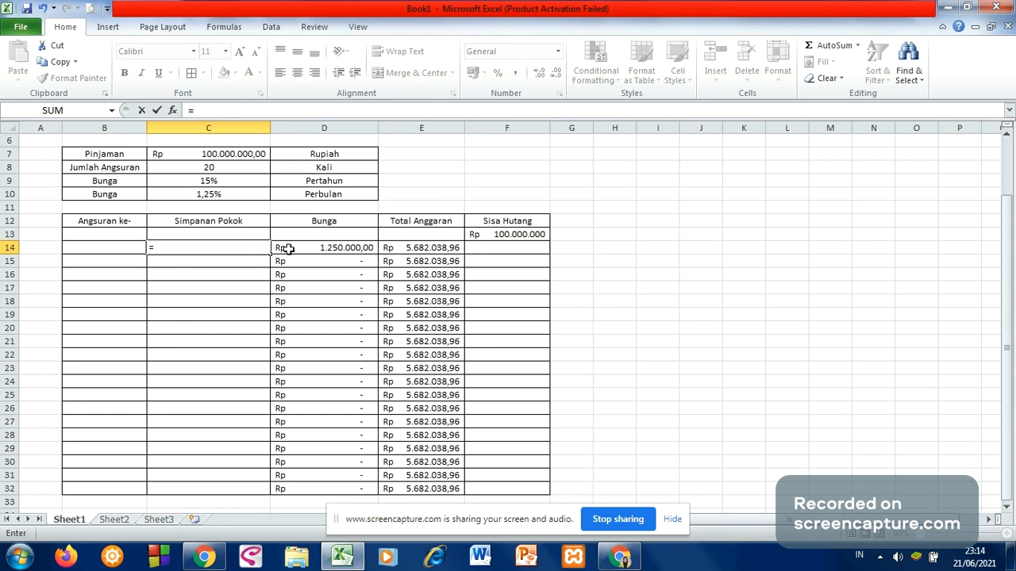
left_click(403, 251)
type("-")
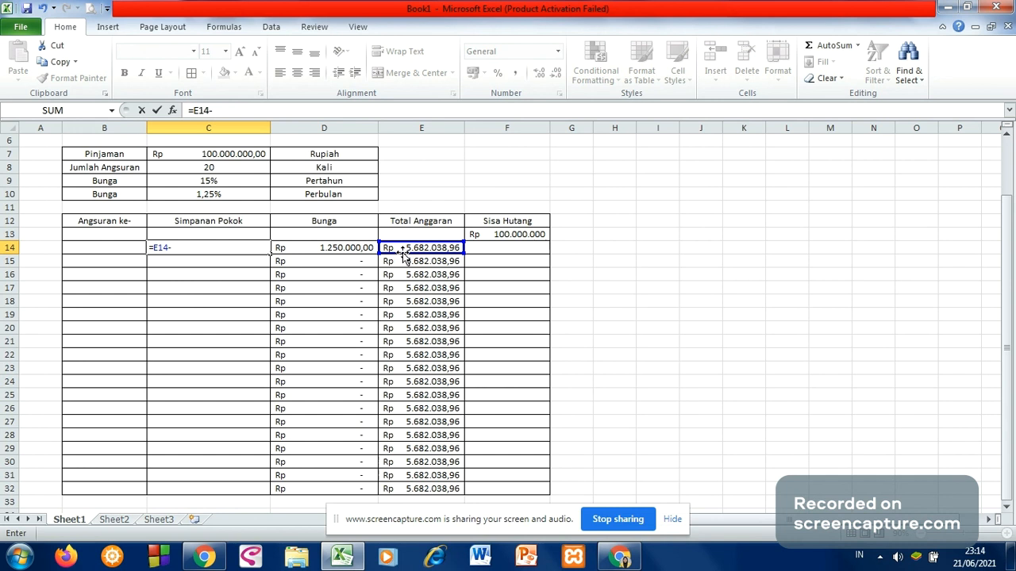
left_click(294, 250)
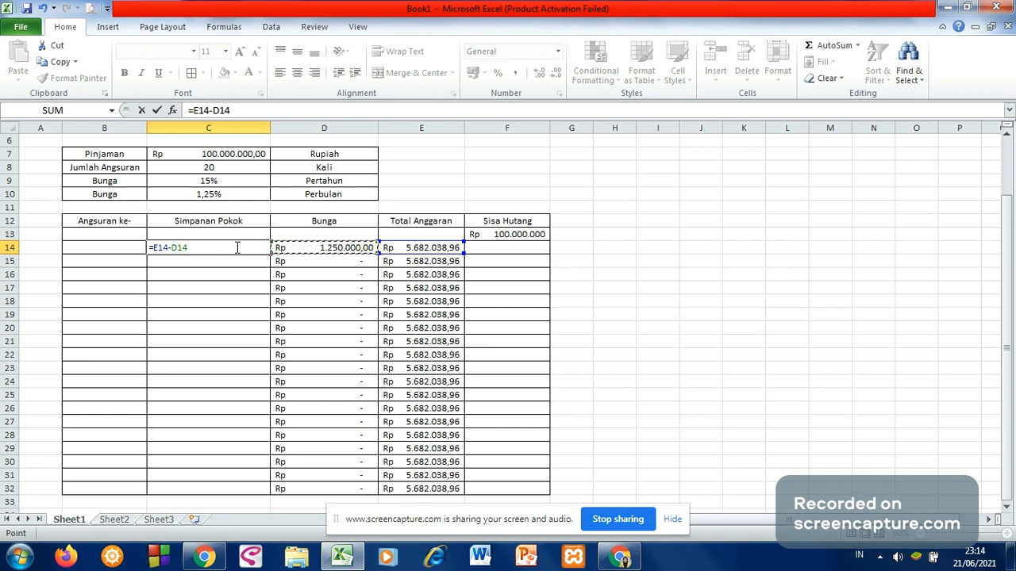
key("Return")
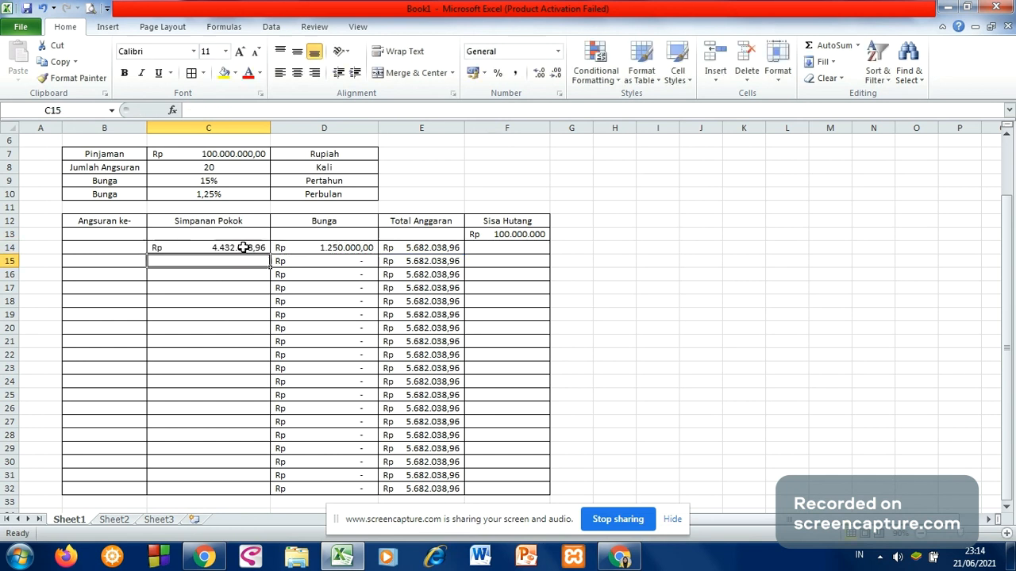
Fill the Simpanan Pokok formula from C14 down through C32.
left_click(260, 248)
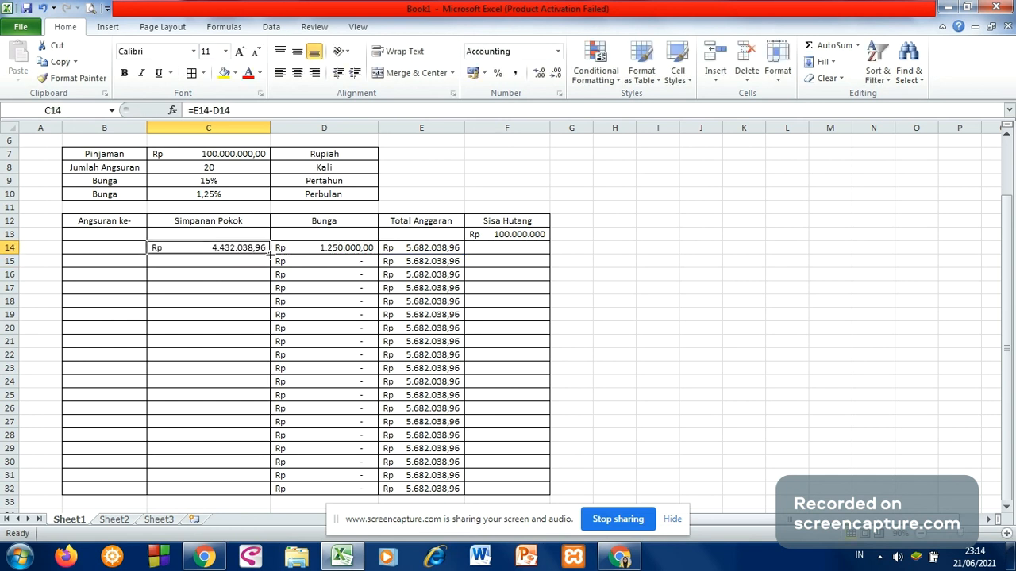
left_click_drag(268, 253, 263, 490)
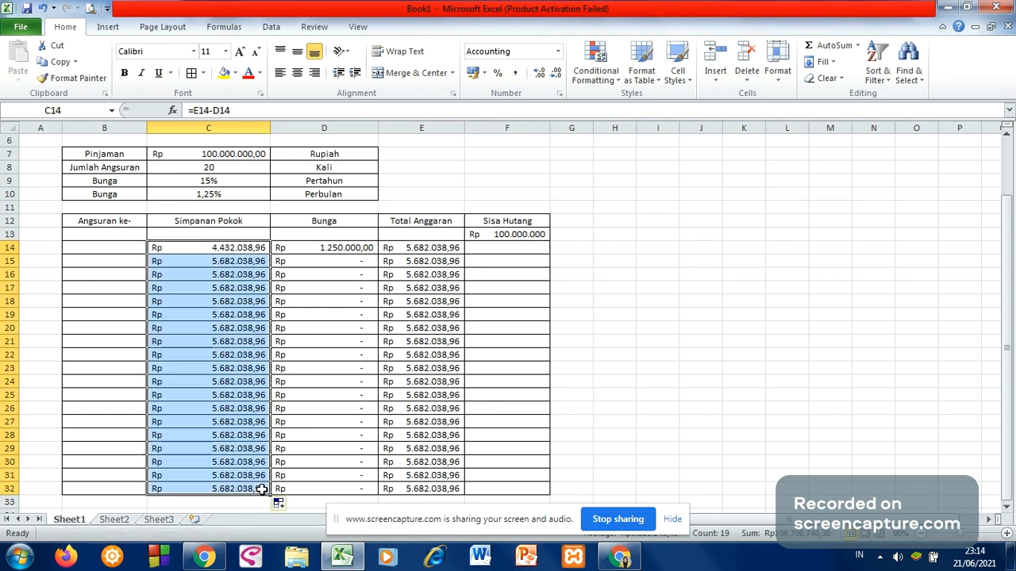
left_click(204, 235)
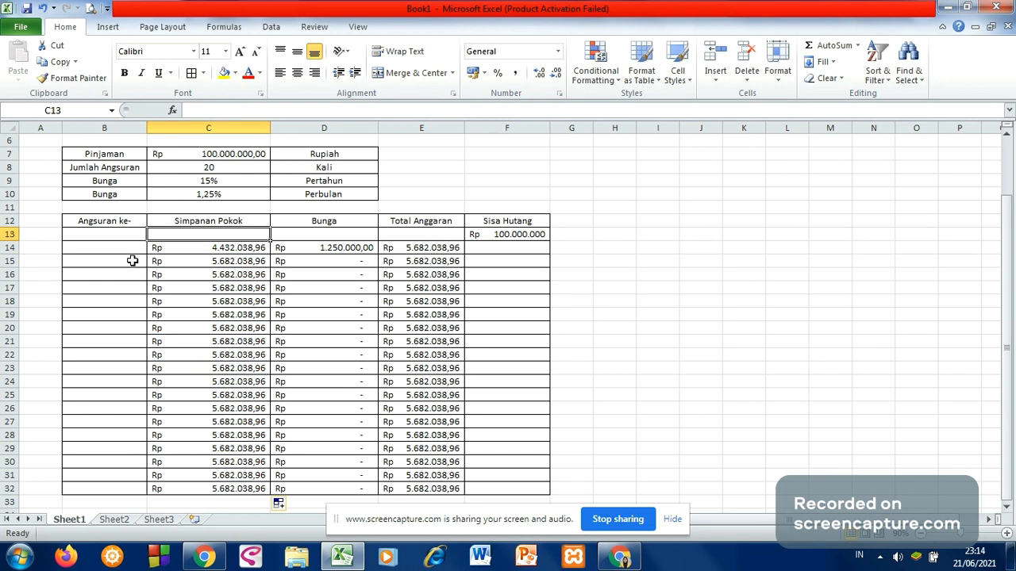
Enter the remaining-balance formula =F13-C14 in Sisa Hutang cell F14.
left_click(489, 249)
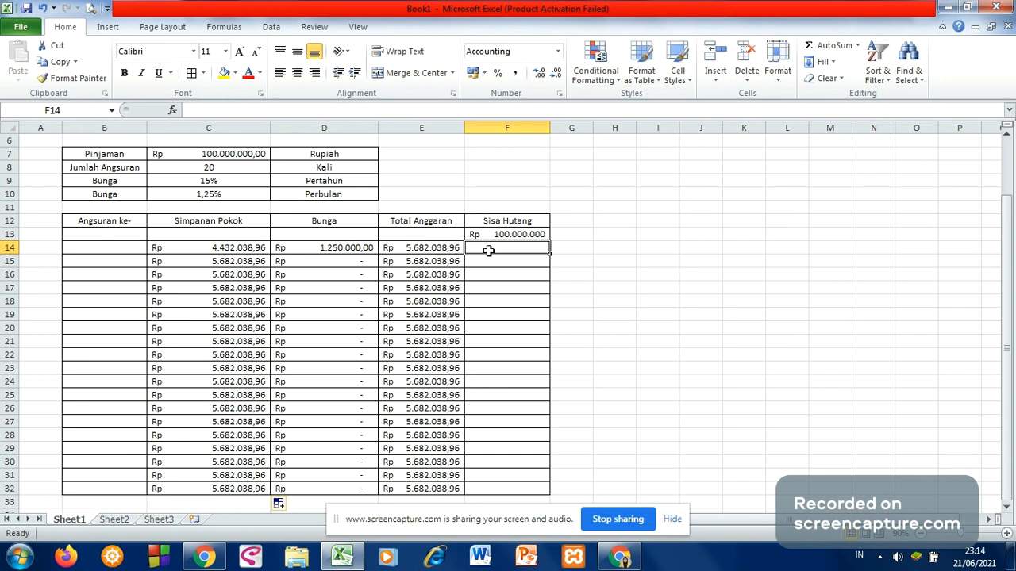
type("=")
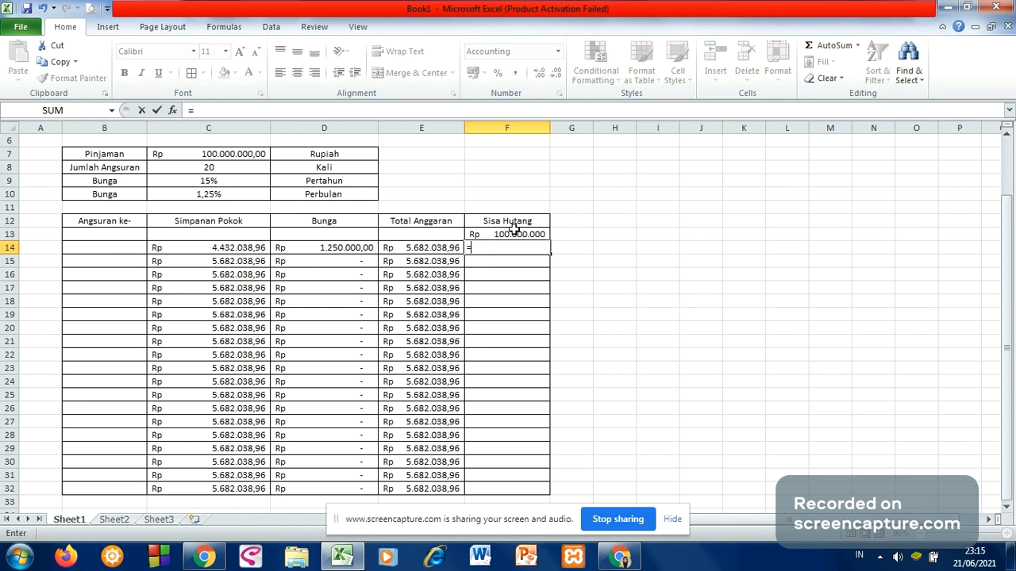
left_click(512, 236)
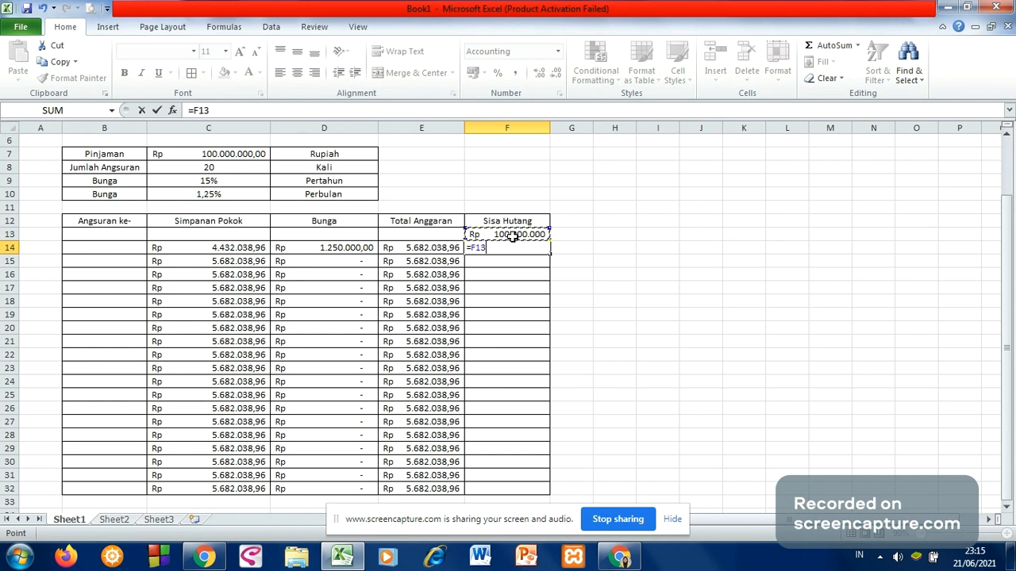
type("-")
left_click(258, 247)
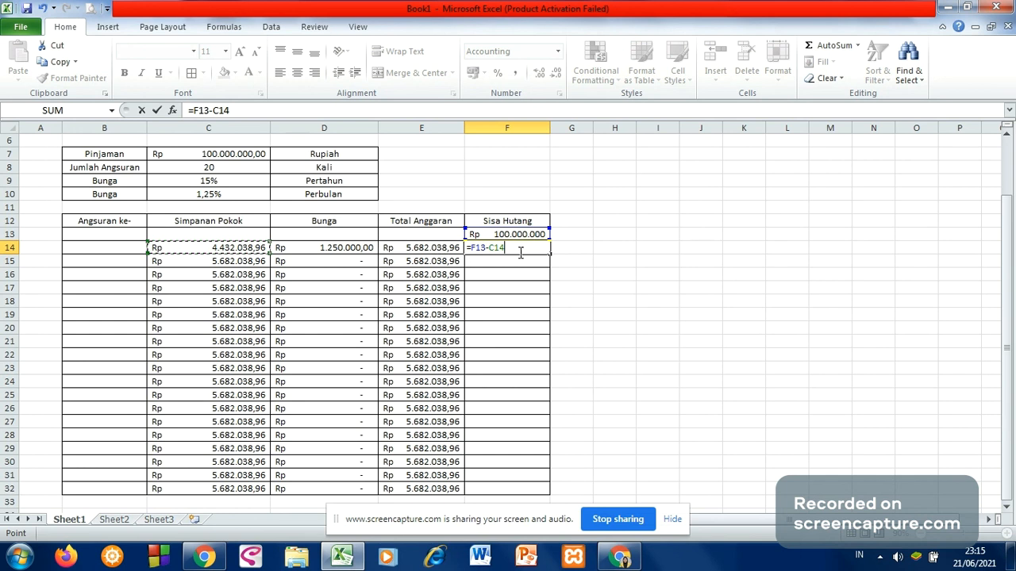
key("Return")
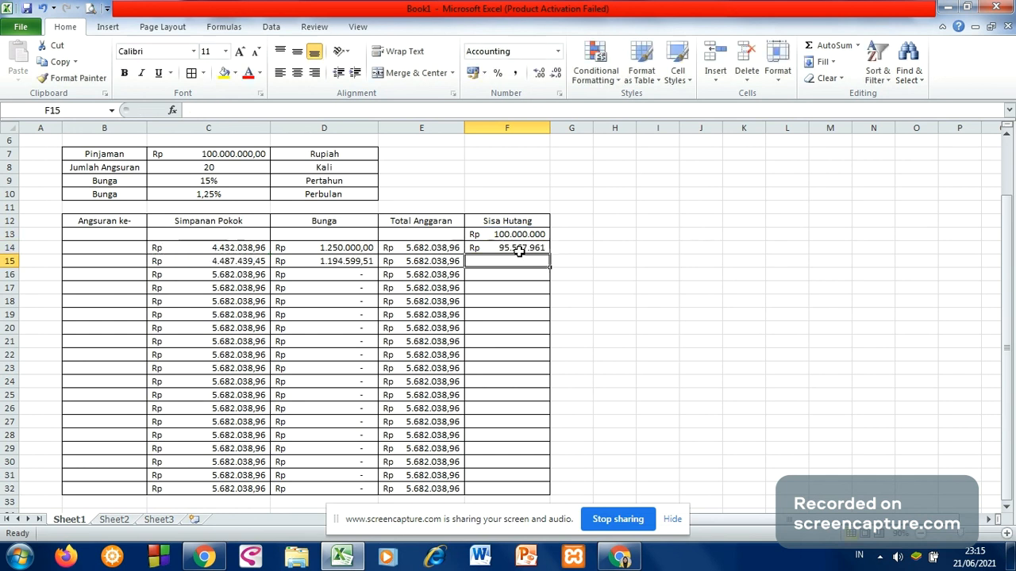
Fill the Sisa Hutang formula from F14 down through F32.
left_click(528, 248)
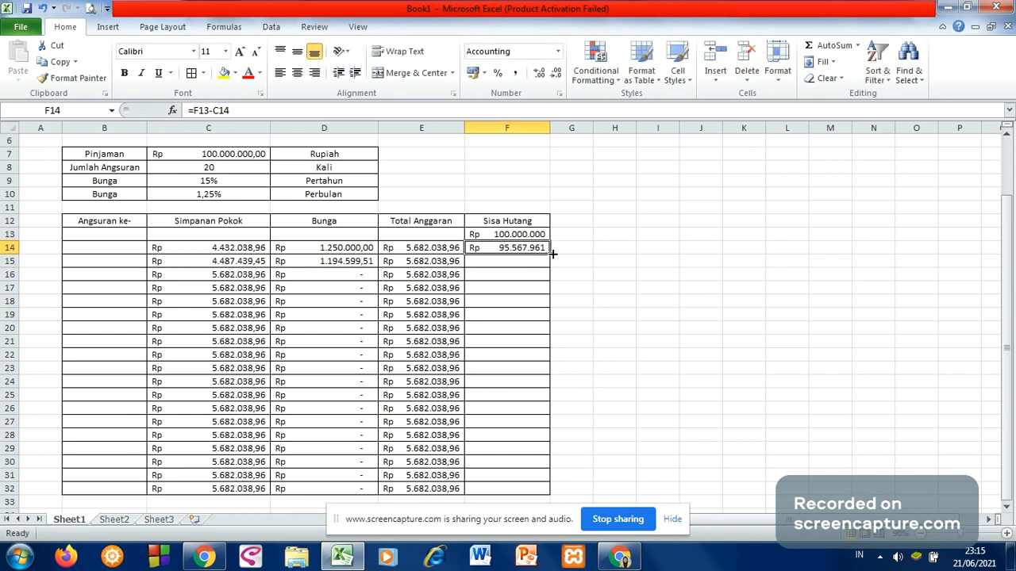
left_click_drag(553, 253, 529, 489)
left_click(630, 315)
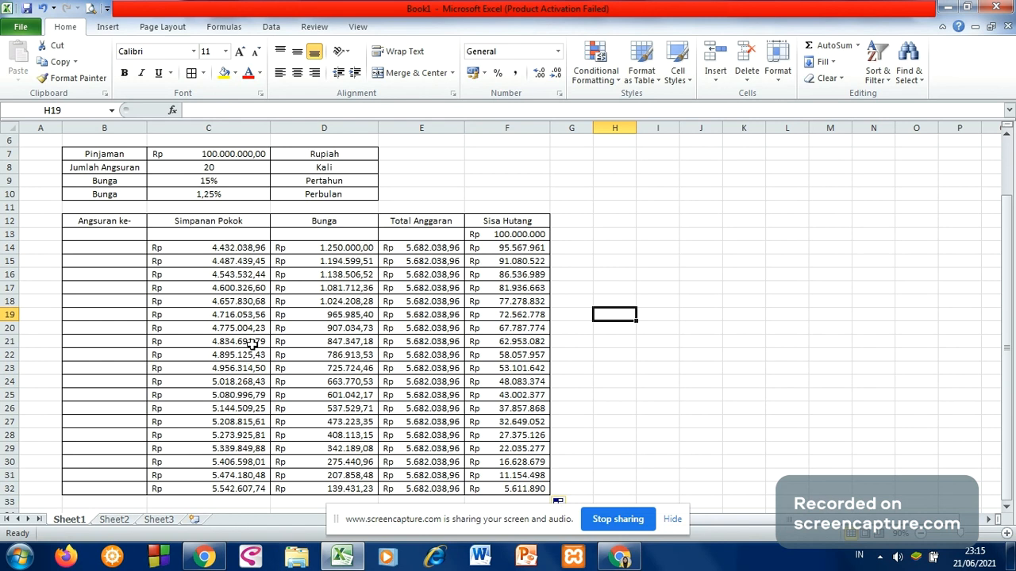
Enter 0 as the starting Angsuran ke- number in B13.
left_click(120, 240)
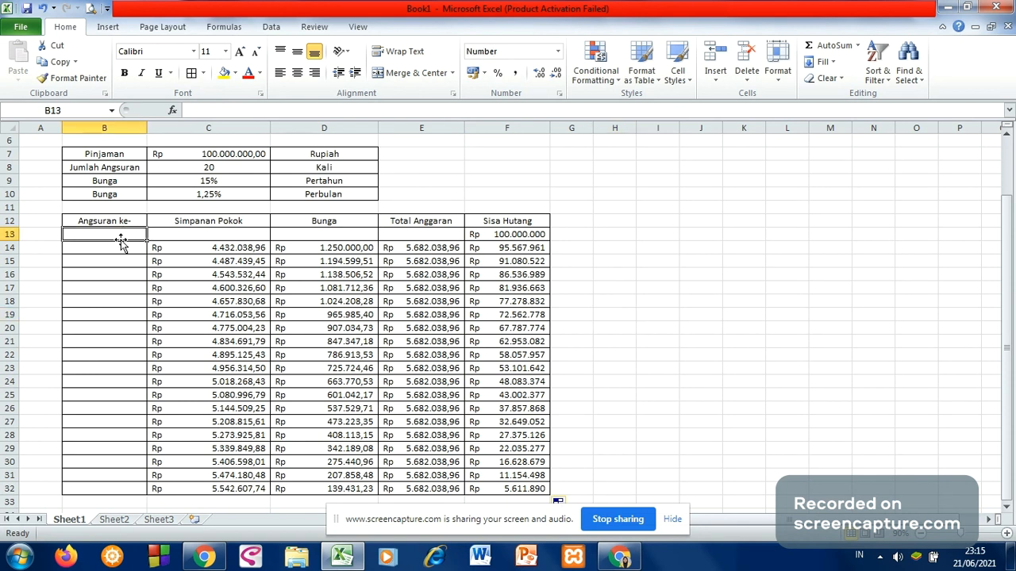
type("0")
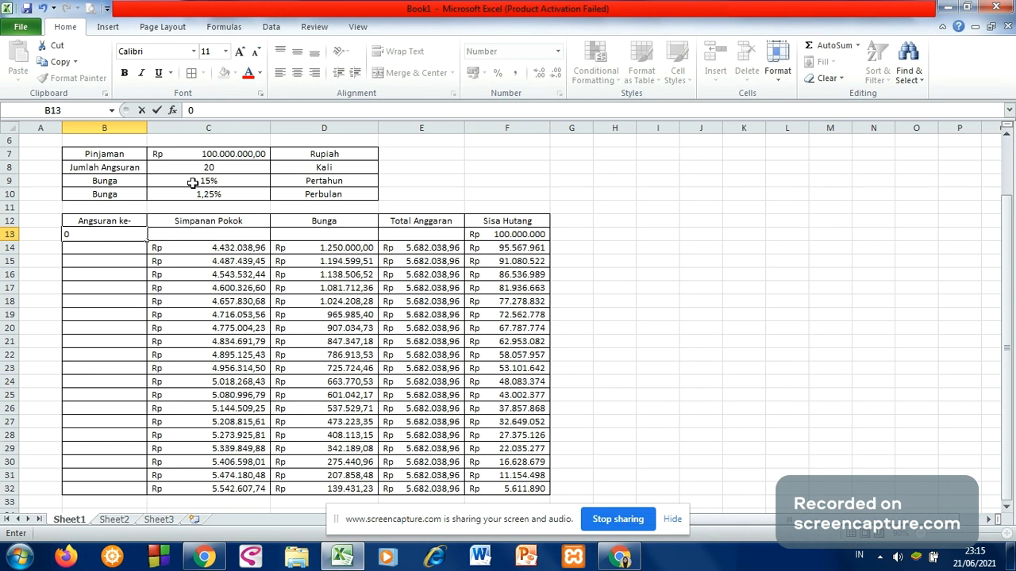
key("Return")
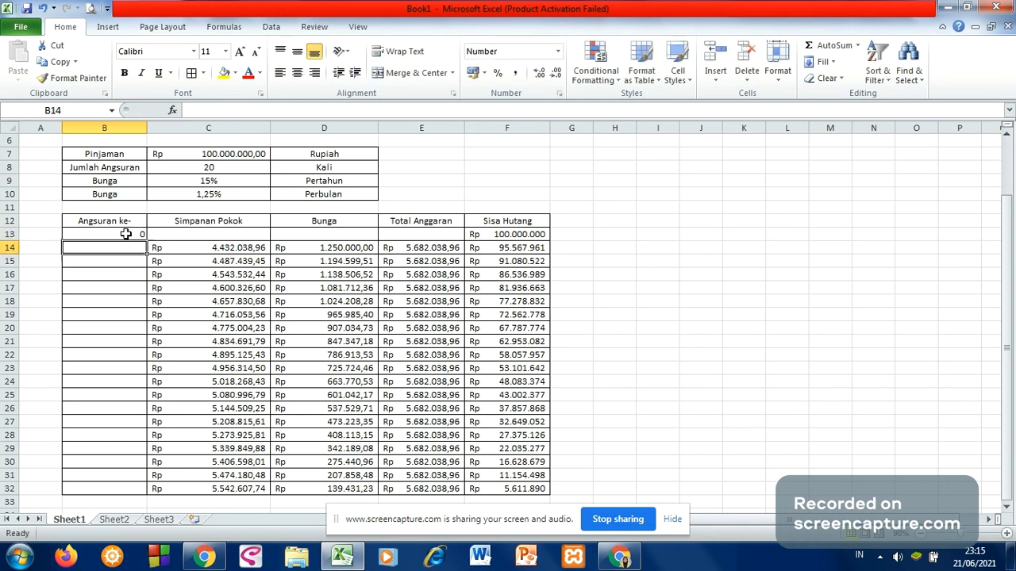
Fill the Angsuran ke- column from B13 down through B32 as an incrementing number series.
left_click(139, 236)
left_click_drag(144, 239, 123, 489)
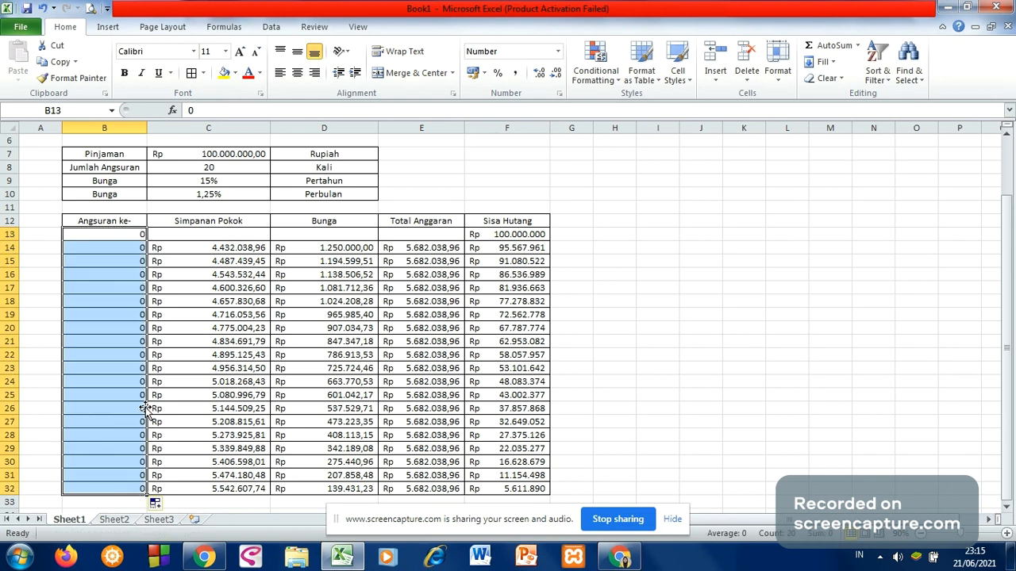
left_click(165, 506)
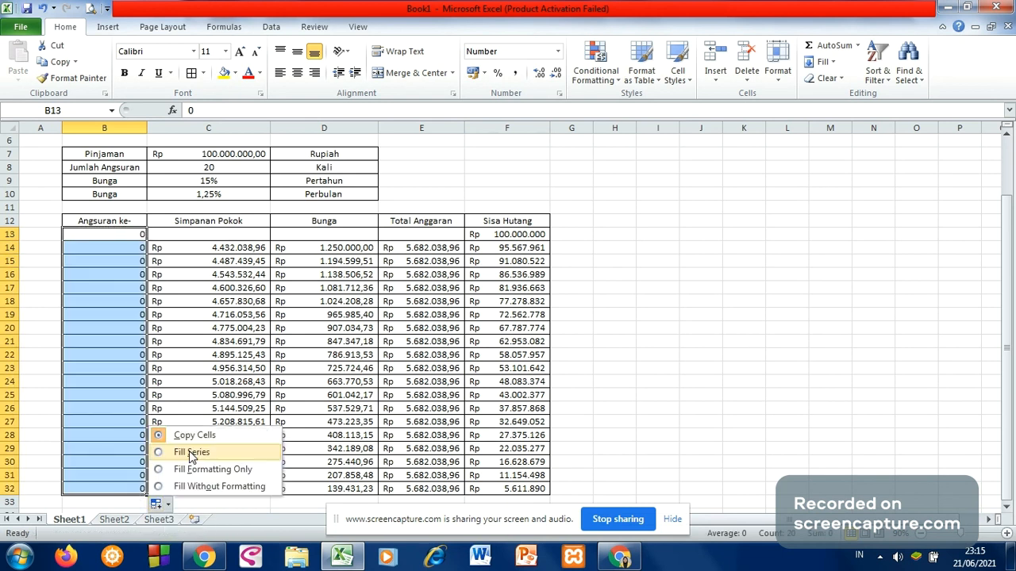
left_click(174, 457)
left_click(658, 421)
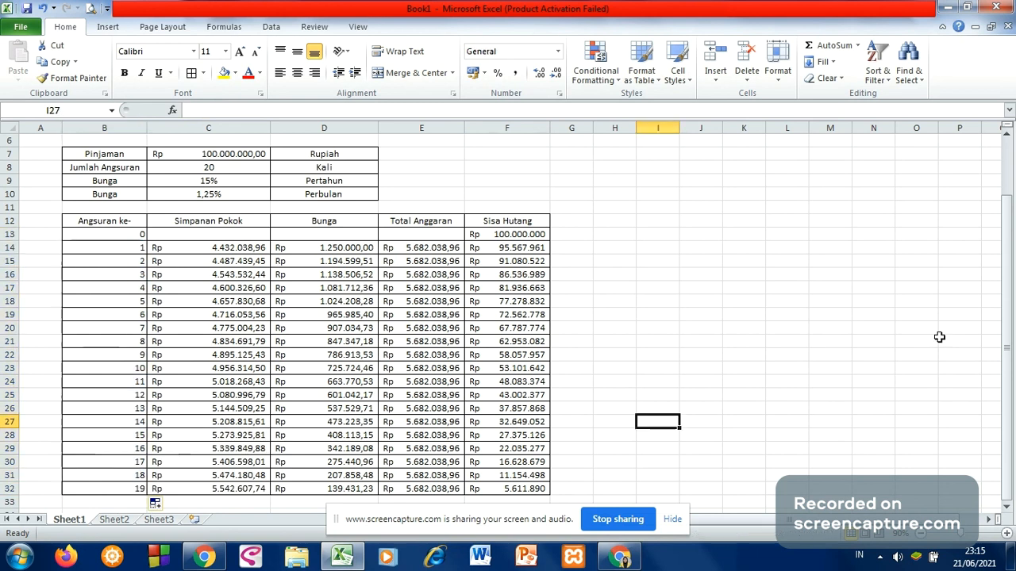
Add cell borders to B33:F33 below the installment table and enter 20 as the Angsuran ke- number in B33.
left_click(1006, 507)
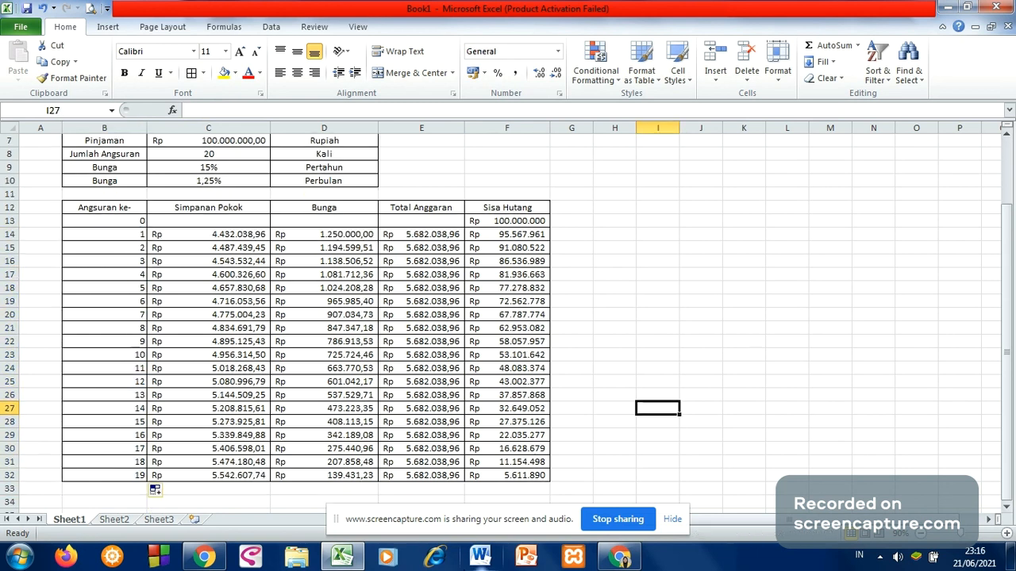
left_click(135, 471)
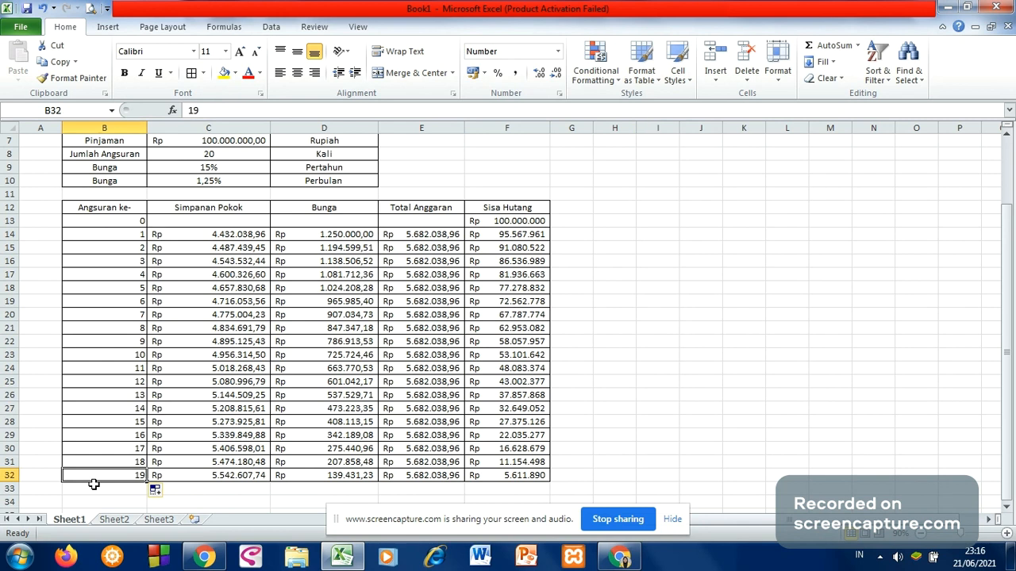
left_click_drag(94, 484, 502, 485)
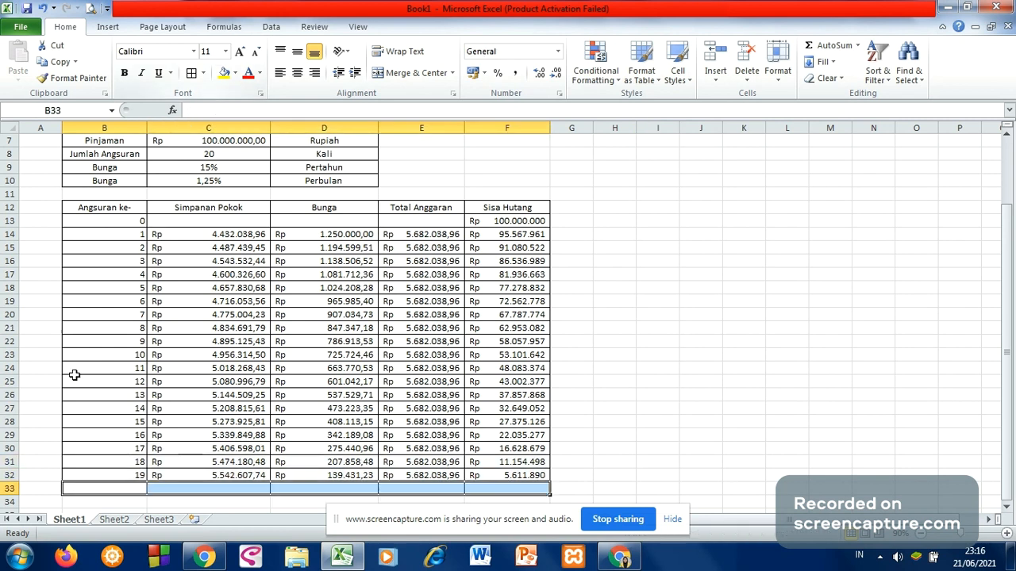
left_click(139, 479)
left_click(137, 486)
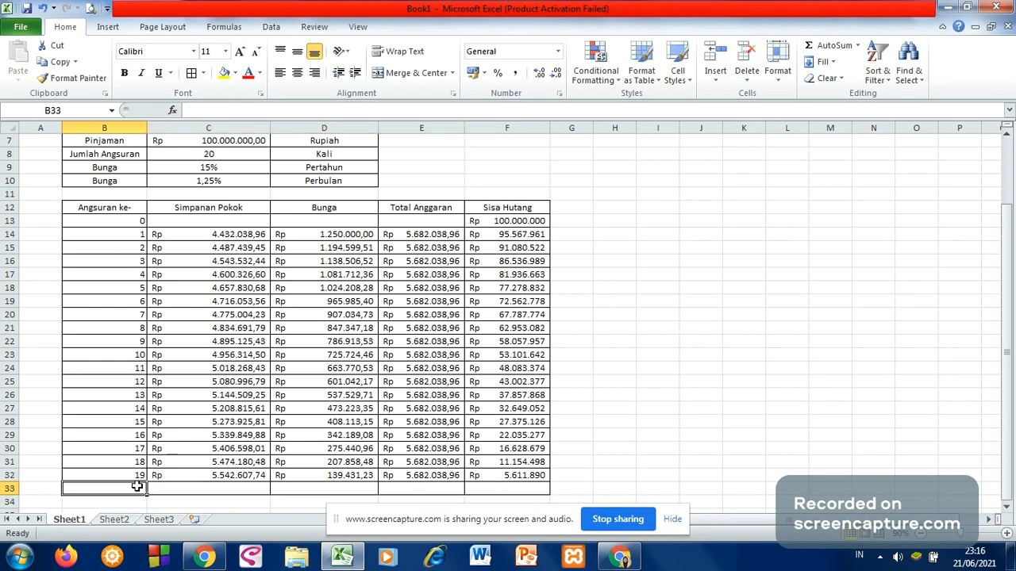
type("20")
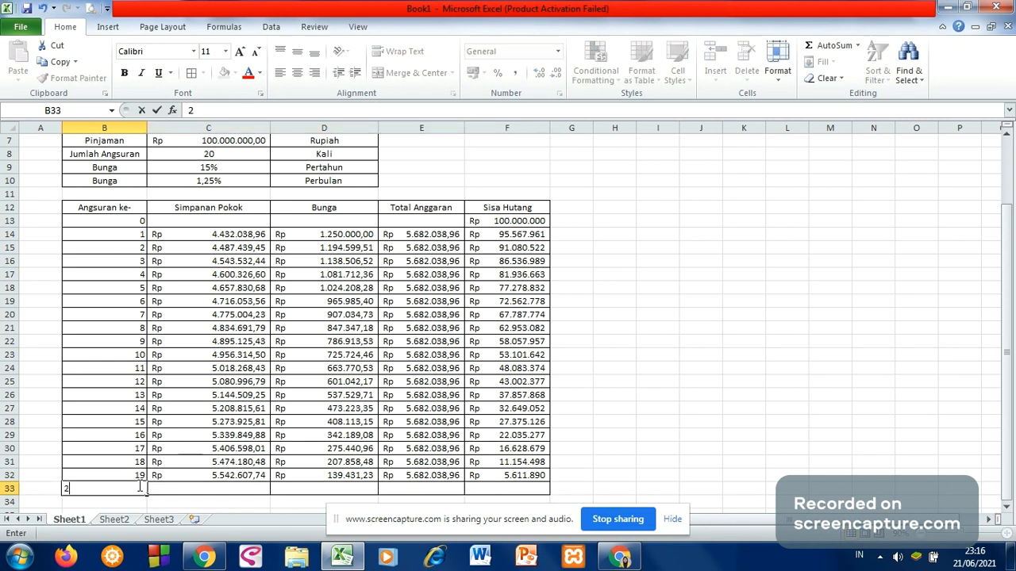
left_click(684, 440)
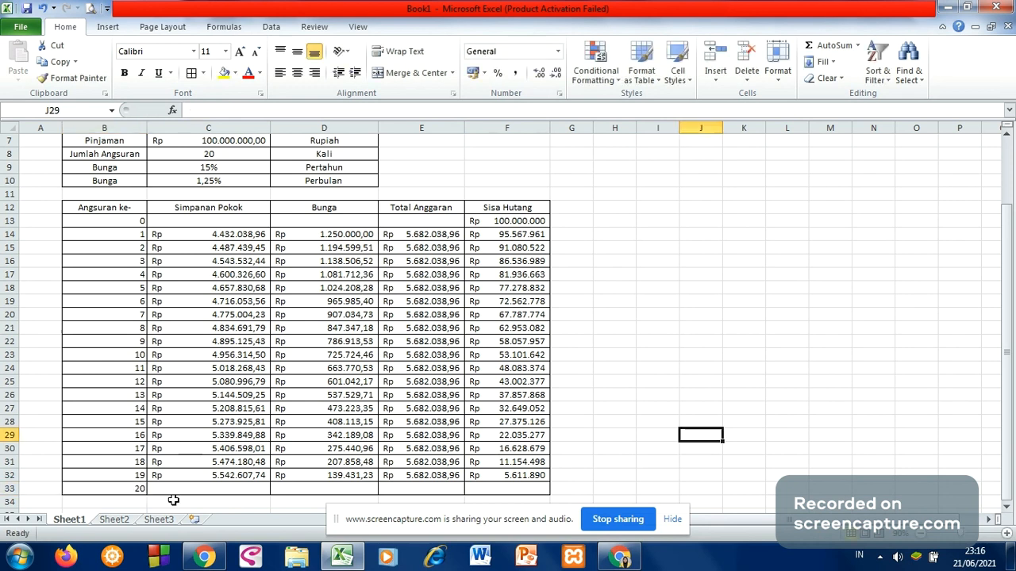
Extend the Simpanan Pokok, Bunga, Total Anggaran and Sisa Hutang formulas from row 32 into row 33.
left_click(205, 476)
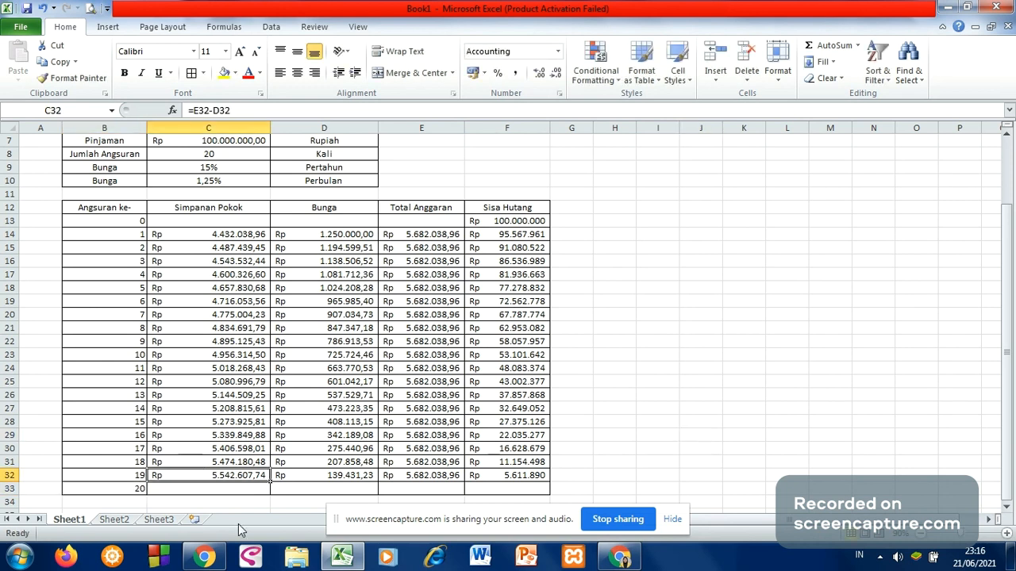
left_click_drag(270, 482, 269, 493)
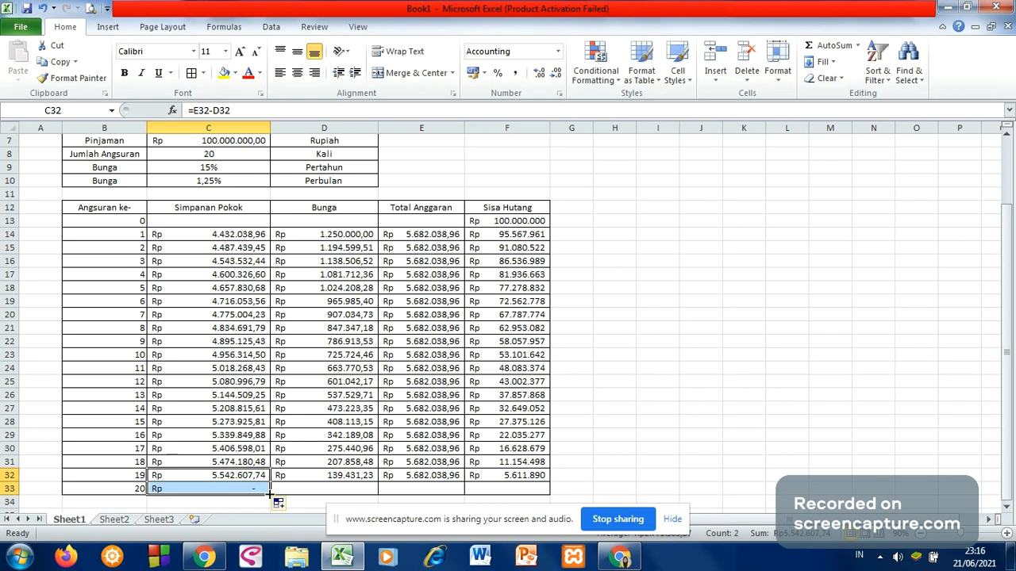
left_click(321, 475)
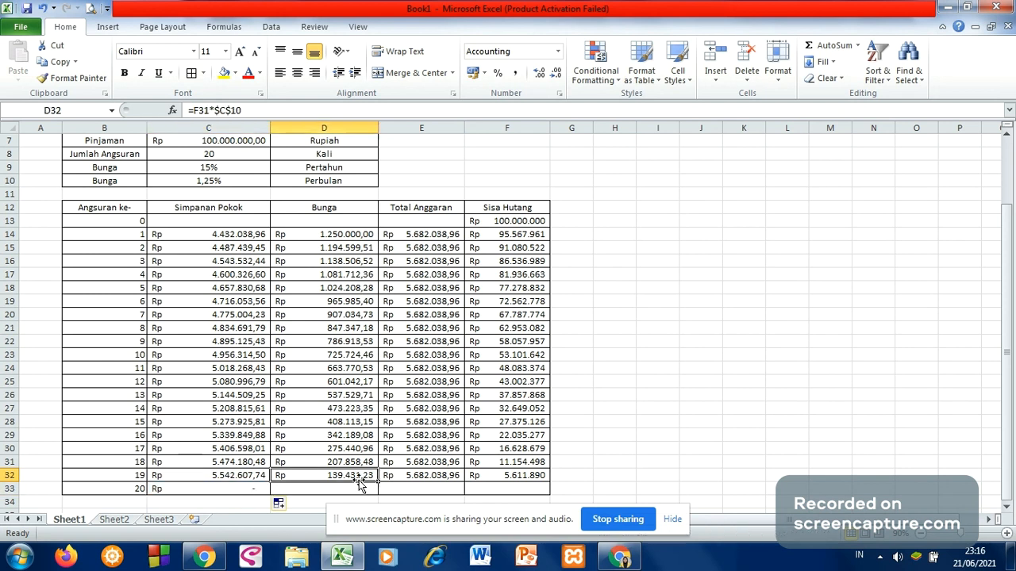
left_click_drag(380, 484, 376, 490)
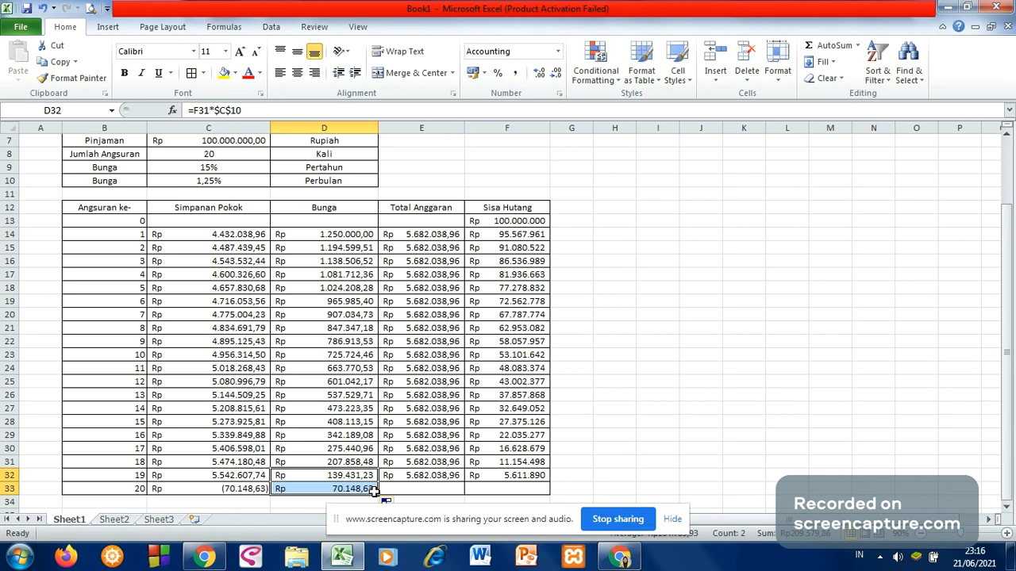
left_click(444, 474)
left_click_drag(464, 481, 465, 489)
left_click(531, 474)
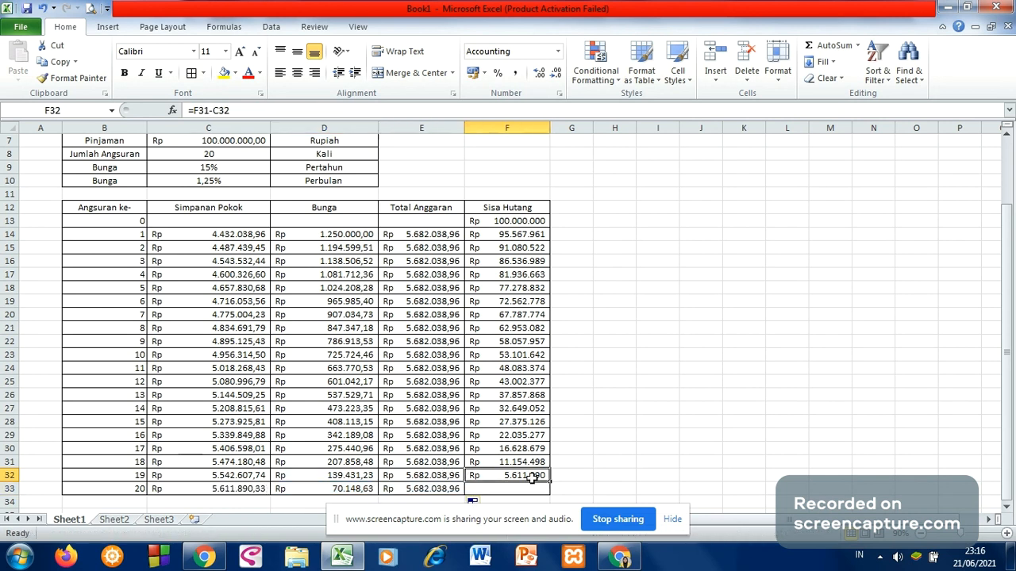
left_click_drag(549, 481, 546, 492)
left_click(615, 465)
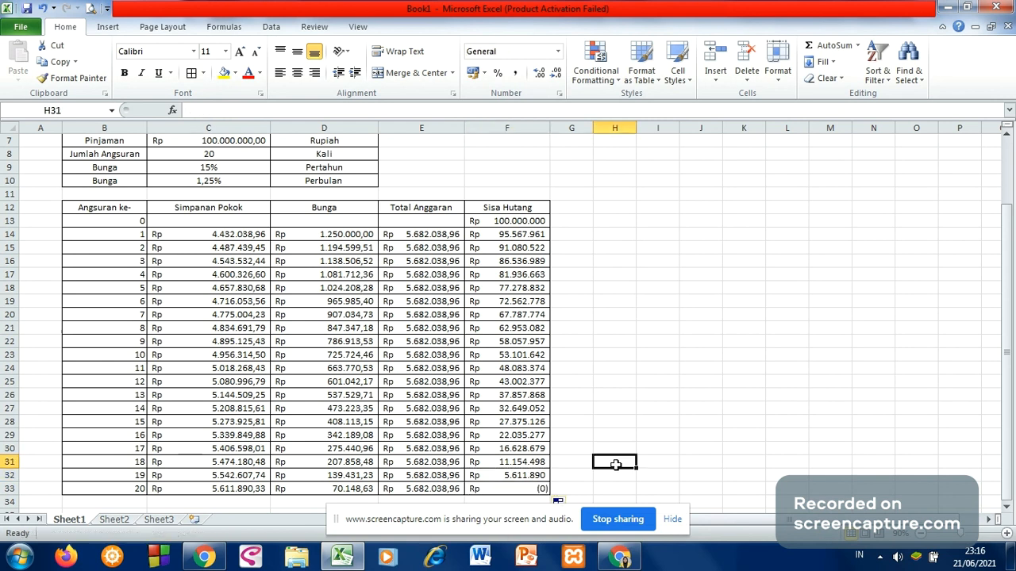
Review the loan data and the whole installment table, examining the Bunga formula in D14 and the Simpanan Pokok formula in C14.
left_click(676, 521)
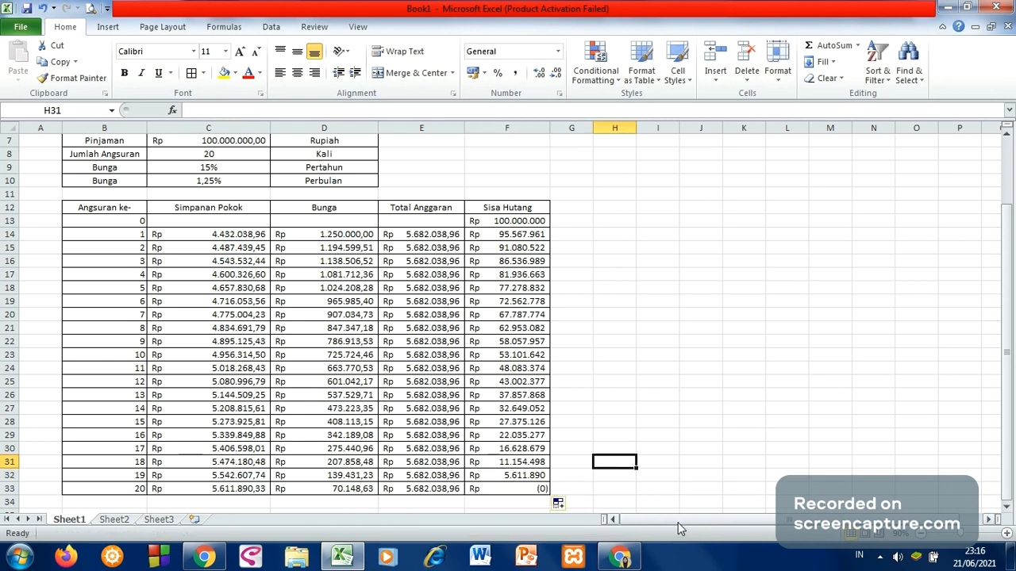
left_click(1005, 512)
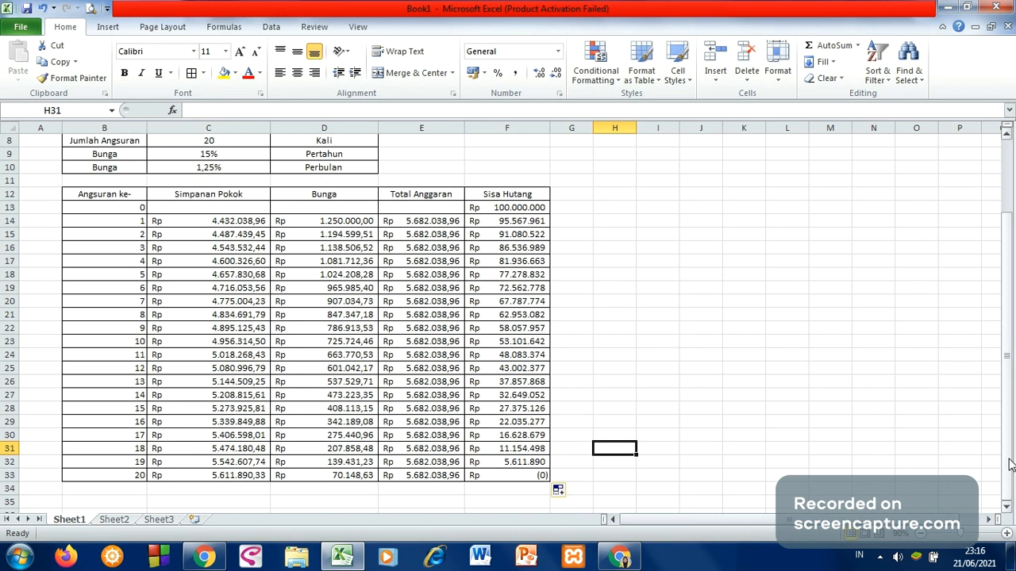
mouse_move(1010, 464)
left_mouse_down()
mouse_move(1011, 435)
mouse_move(1010, 466)
left_mouse_up()
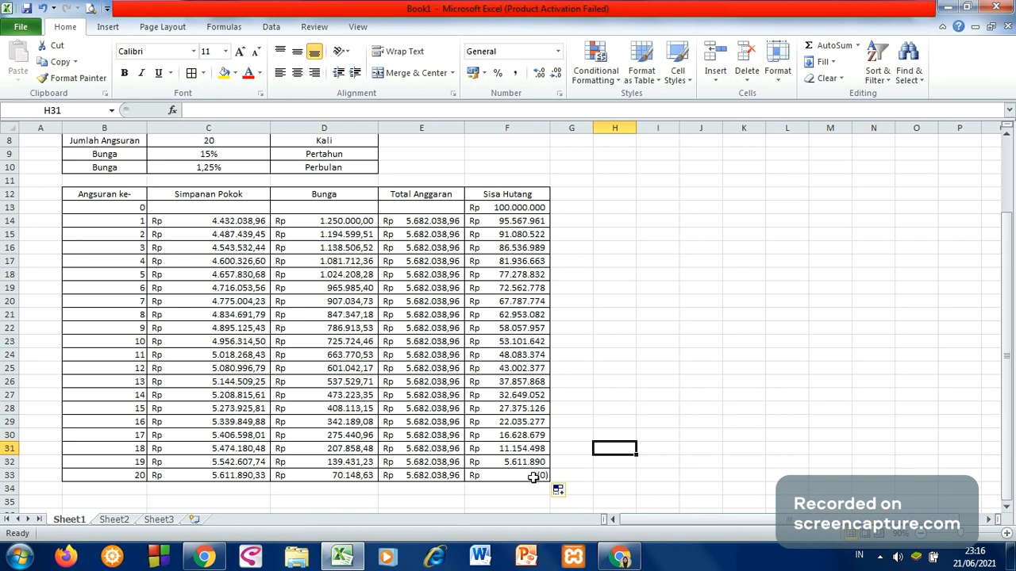
left_click(573, 470)
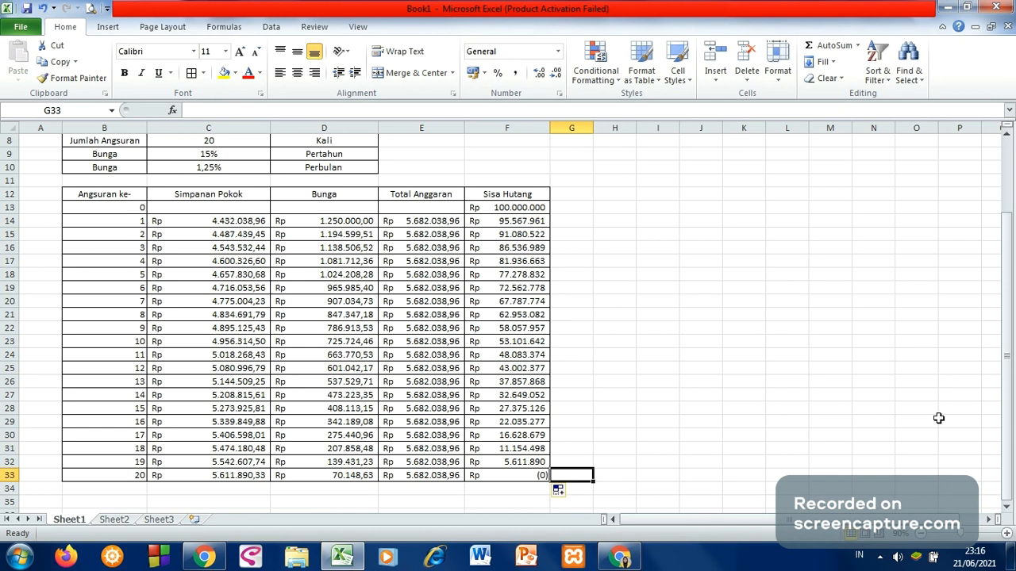
left_click_drag(1006, 410, 994, 301)
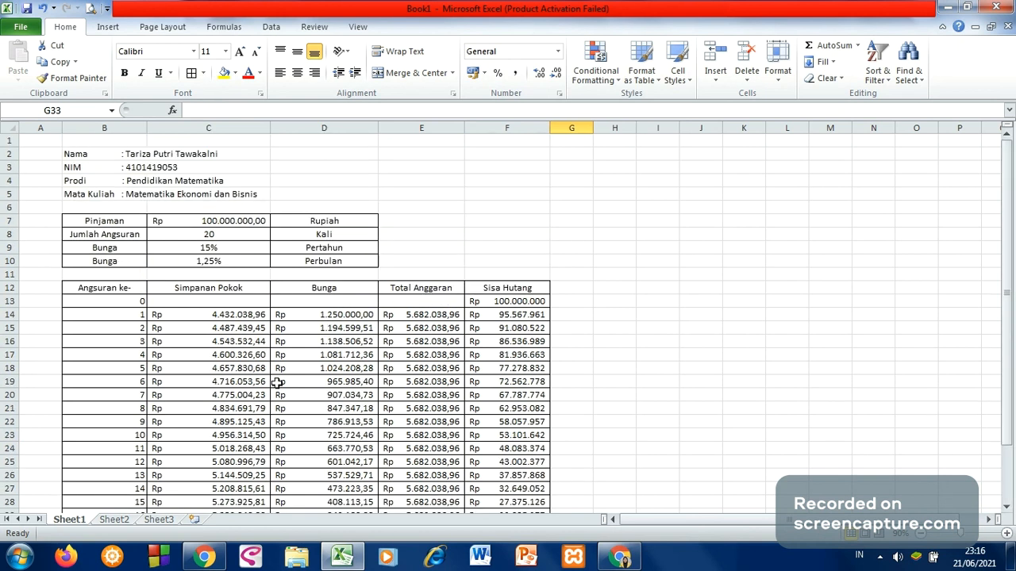
left_click(779, 321)
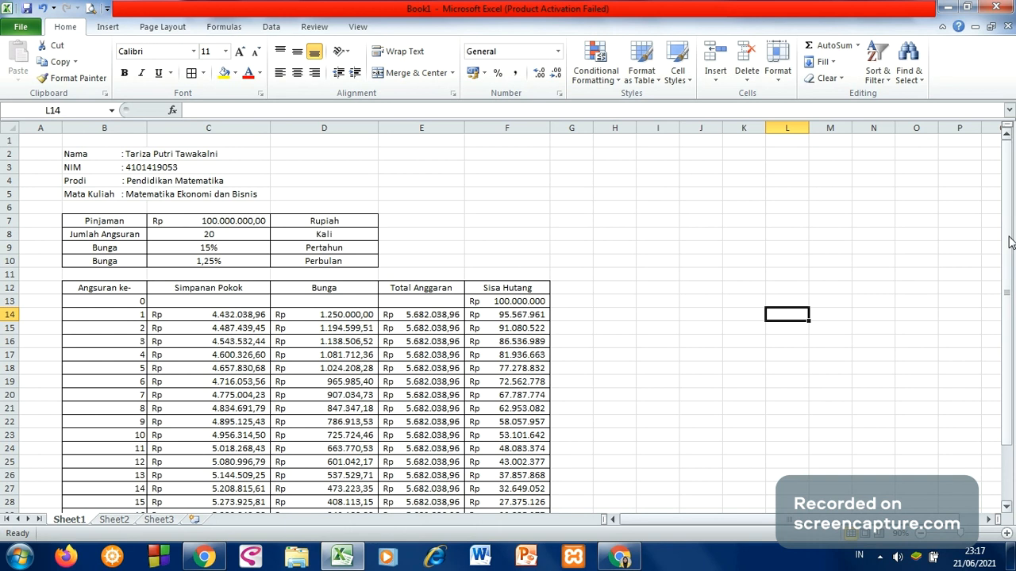
left_click_drag(1010, 242, 998, 347)
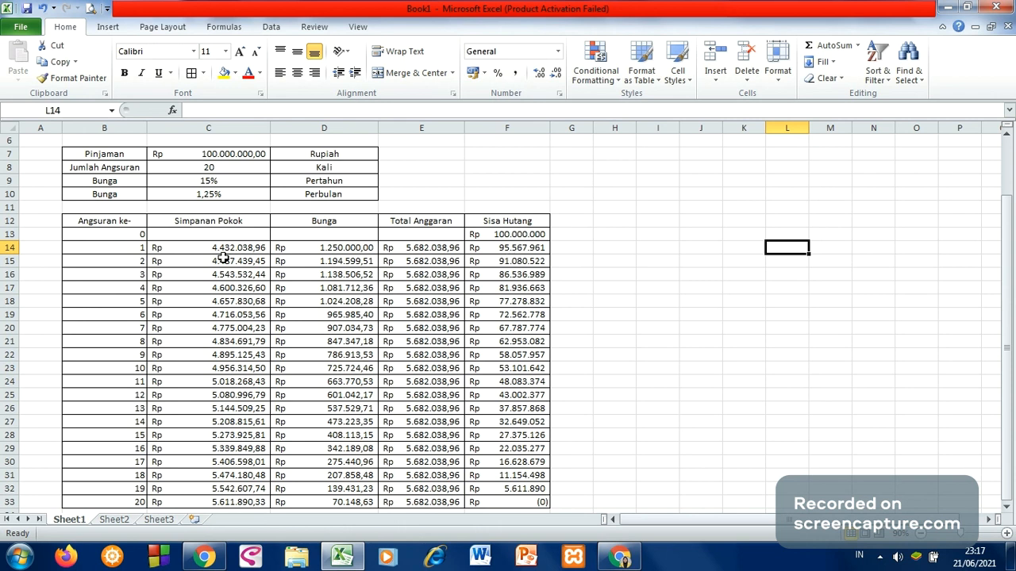
left_click(346, 249)
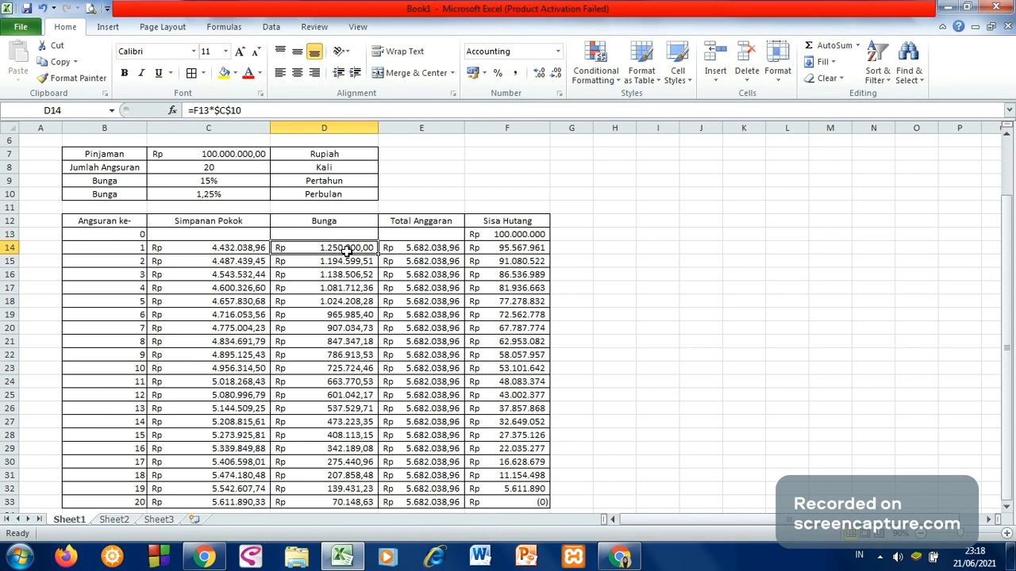
left_click(221, 250)
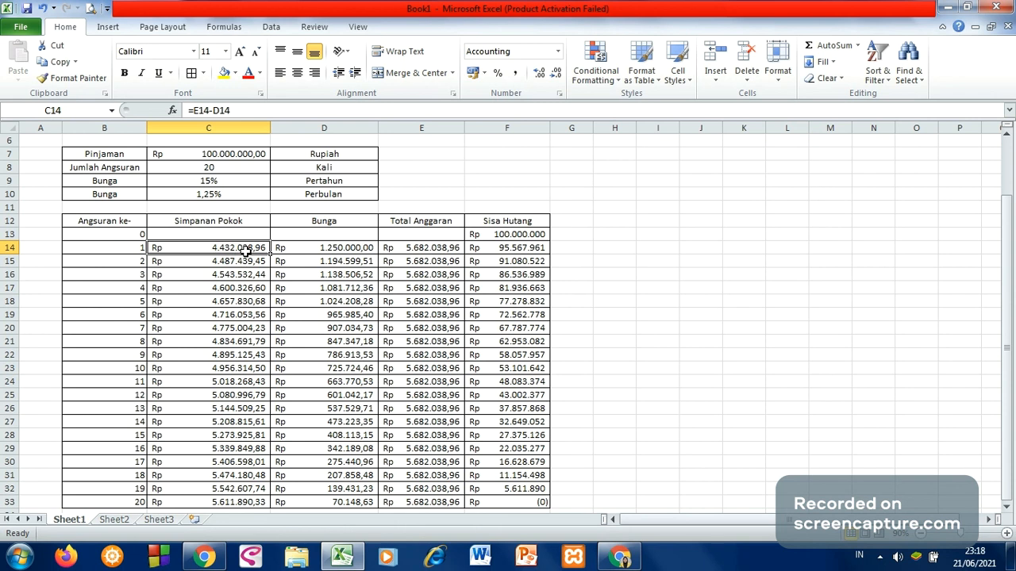
left_click(740, 326)
mouse_move(1006, 357)
left_mouse_down()
mouse_move(1002, 288)
mouse_move(992, 410)
mouse_move(1004, 373)
left_mouse_up()
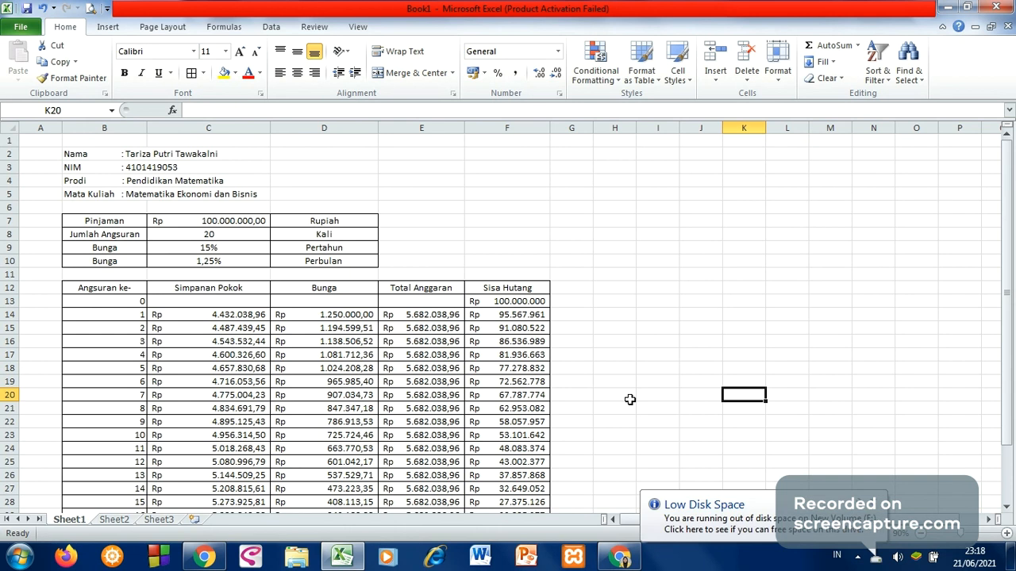
left_click(877, 500)
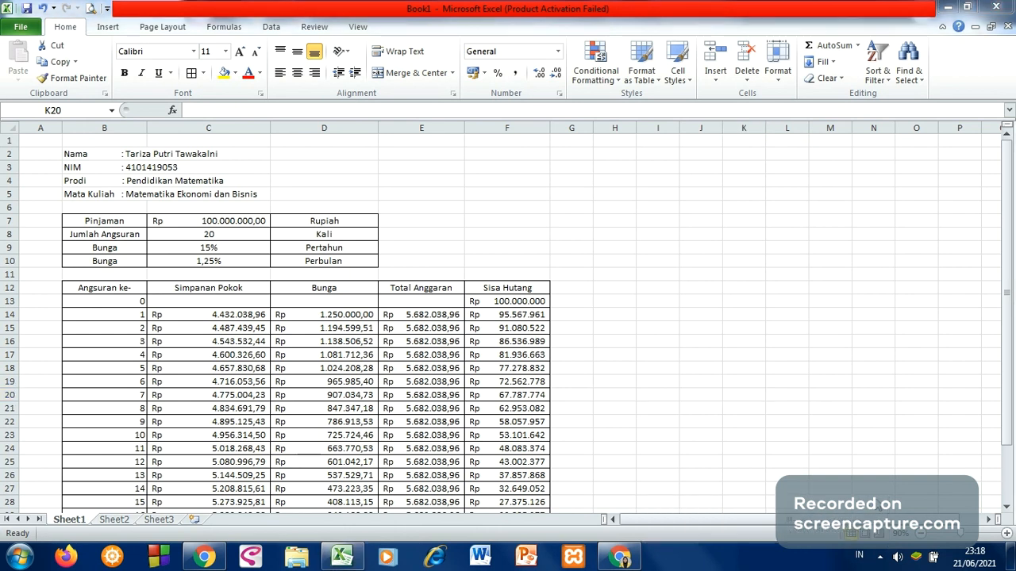